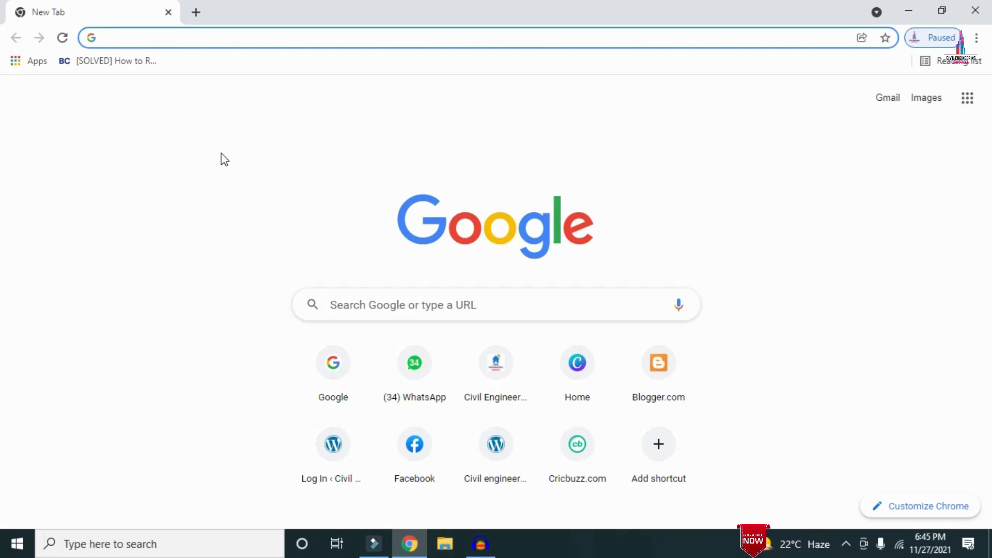
text(http://civilbasics123.com/)
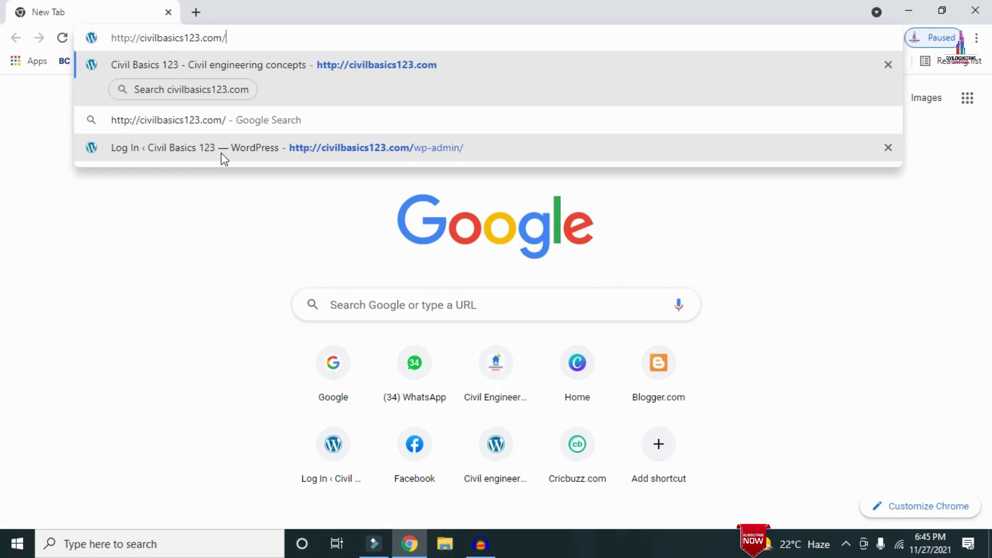
key(Return)
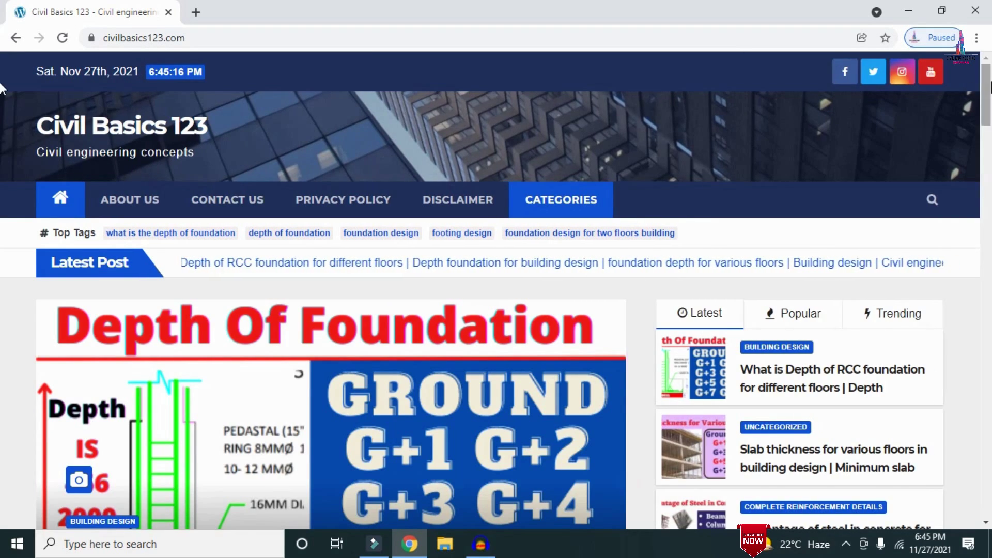
scroll(2, 89, down, 7)
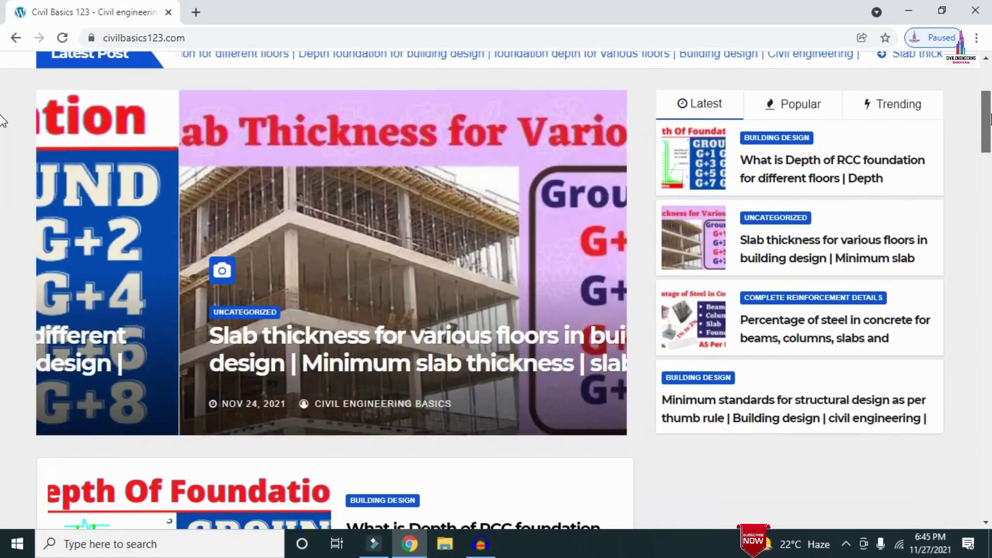
scroll(2, 149, down, 4)
scroll(2, 114, up, 11)
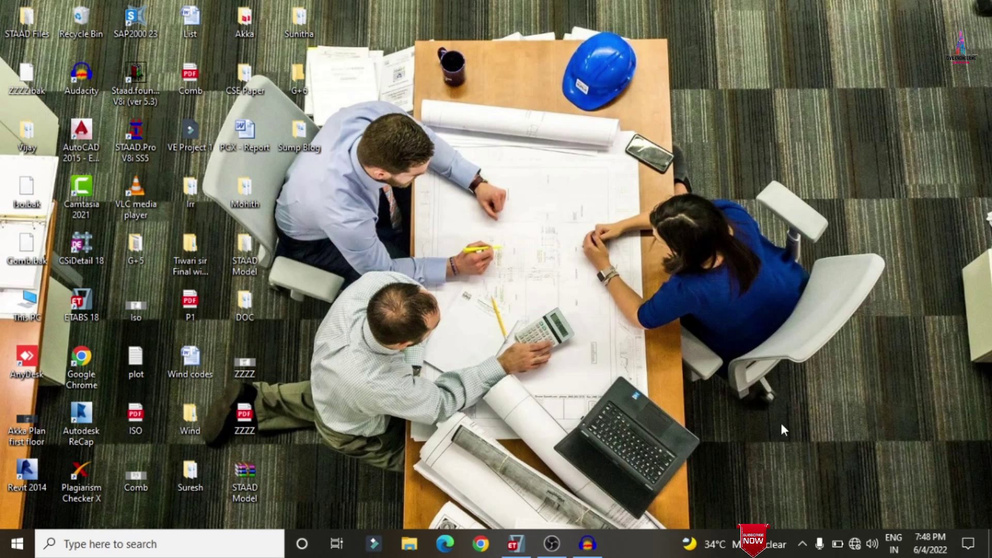
- Restore the ETABS window from the taskbar to show the six-storey frame model
click(512, 543)
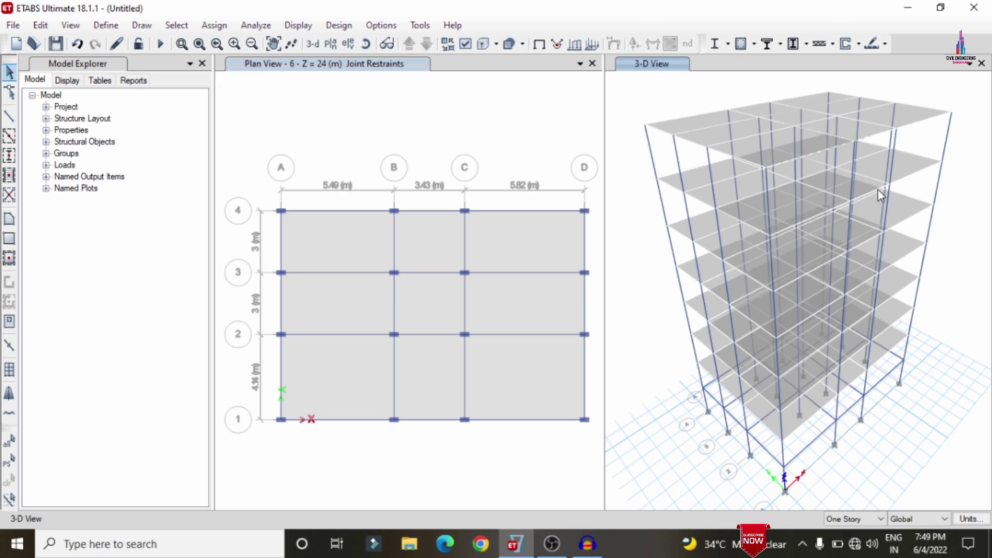
click(106, 26)
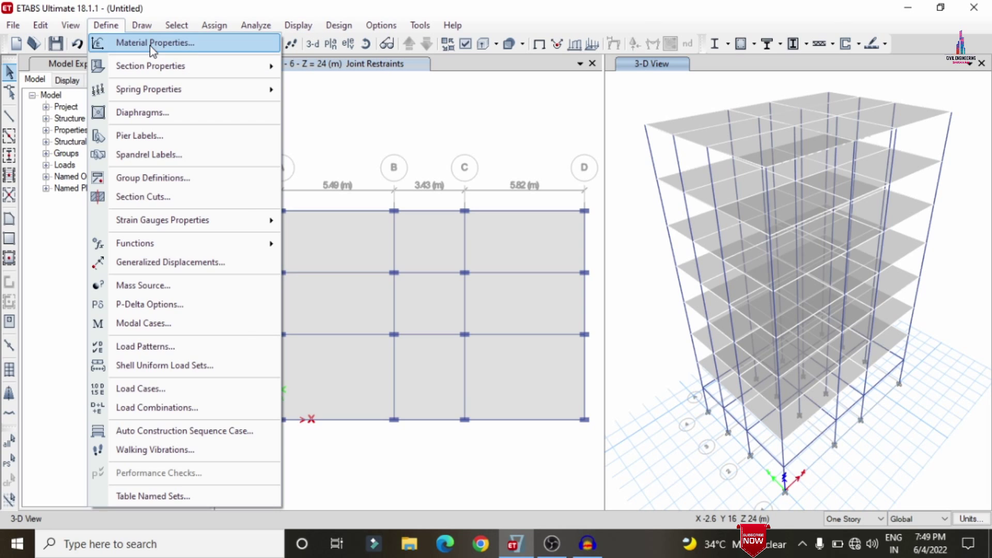
click(155, 39)
click(580, 351)
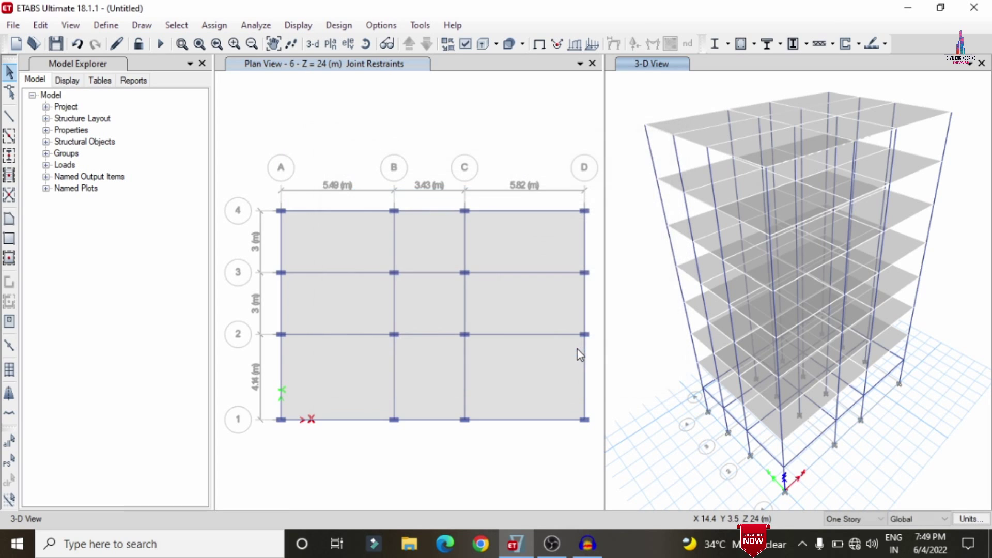
click(106, 25)
mouse_move(129, 66)
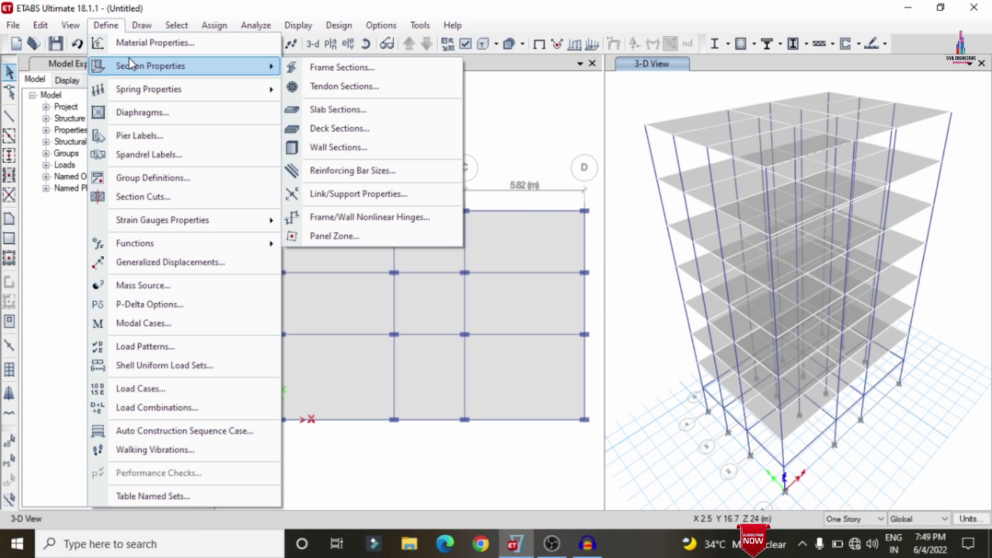
click(317, 73)
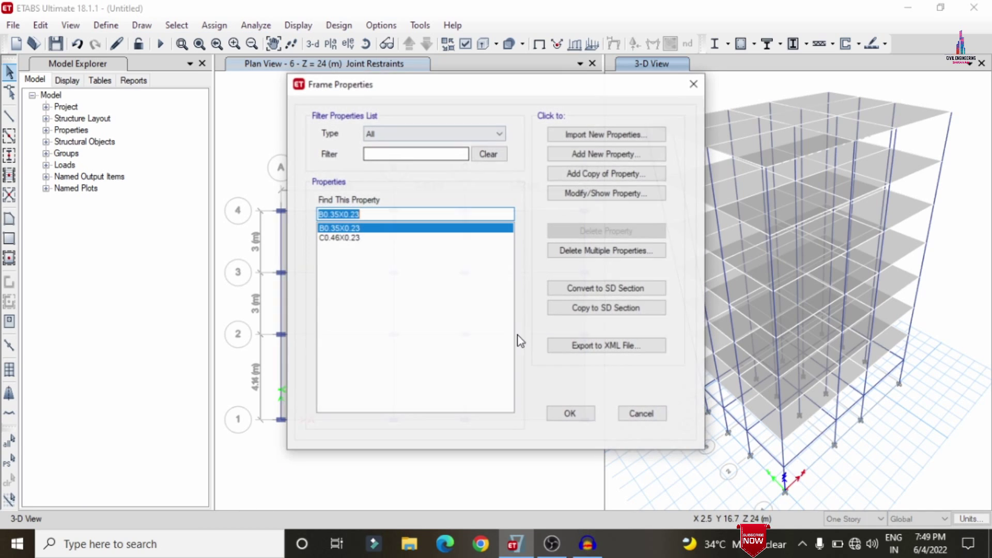
click(348, 237)
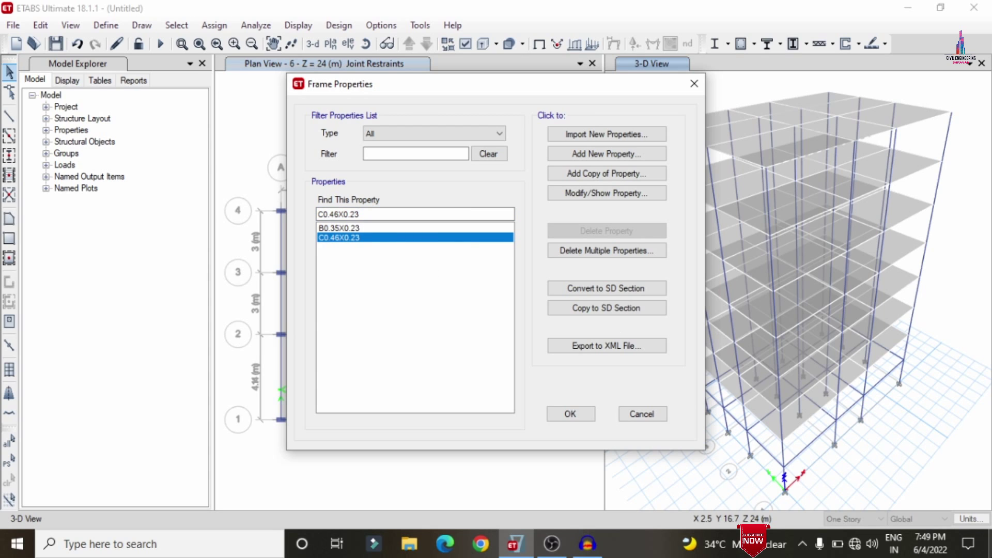
click(631, 417)
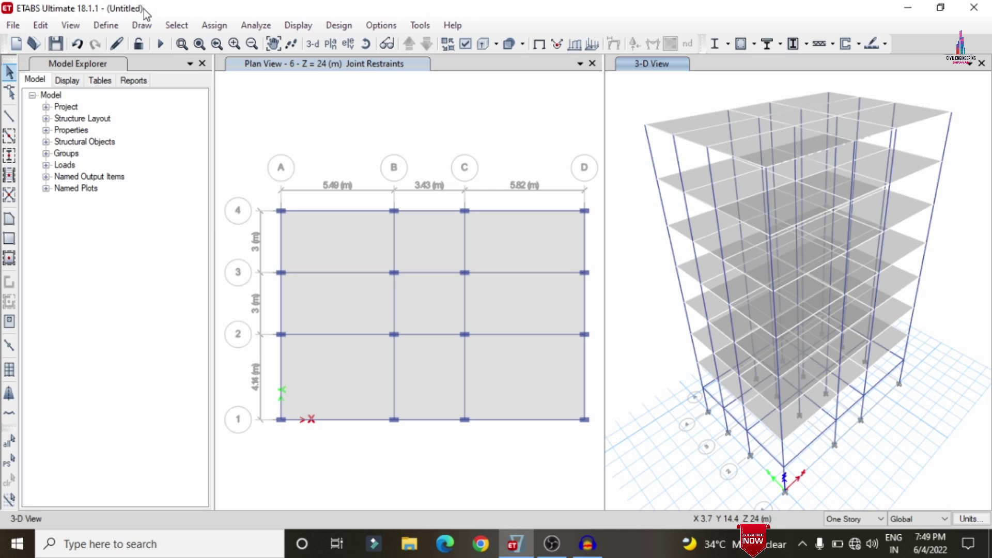
click(95, 26)
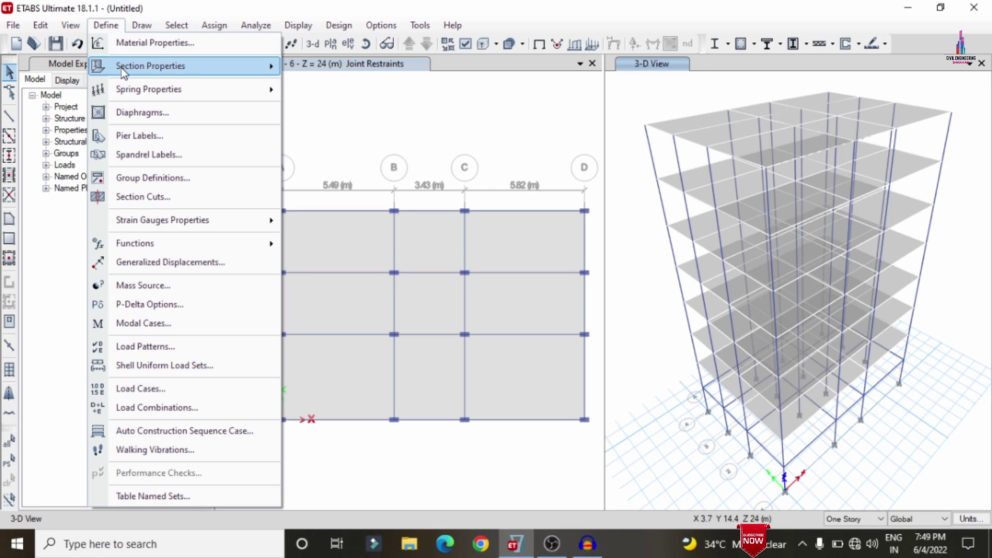
mouse_move(121, 66)
click(339, 111)
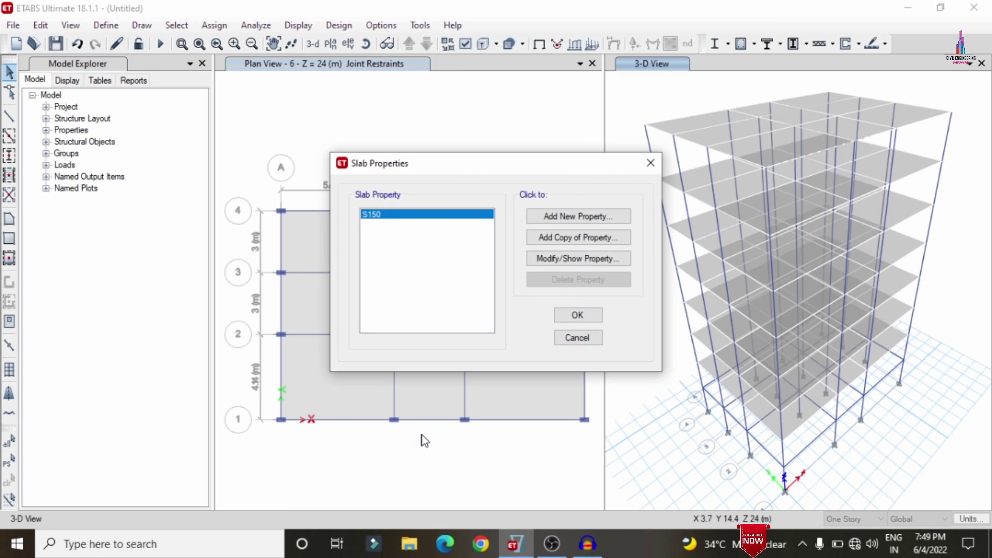
click(572, 259)
click(551, 438)
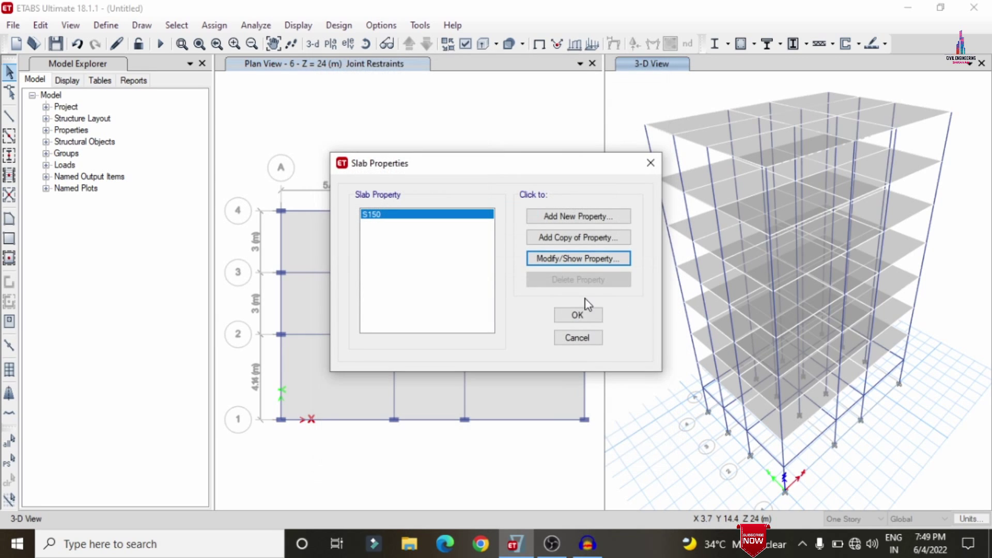
click(577, 316)
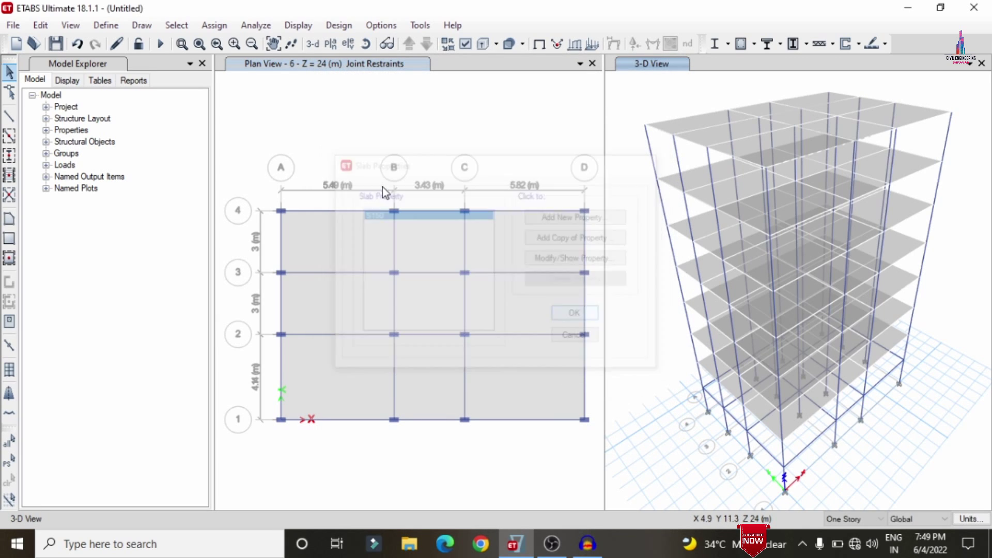
click(111, 30)
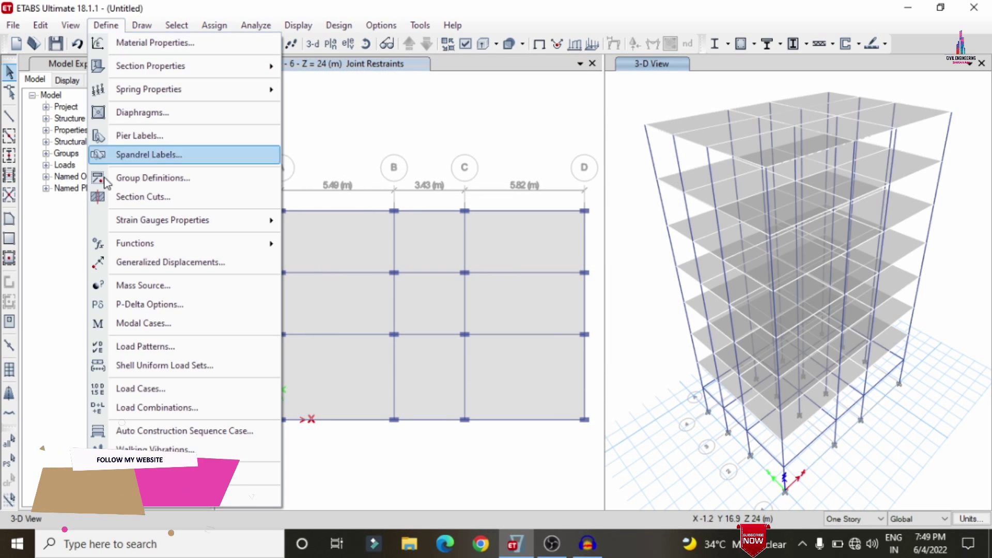
click(244, 345)
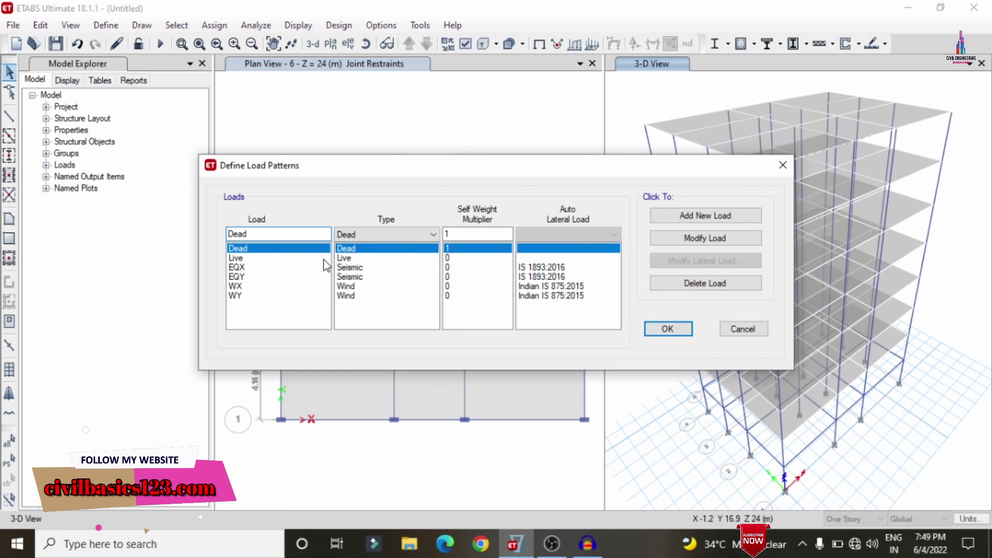
click(352, 264)
click(354, 258)
click(354, 267)
click(356, 276)
click(355, 286)
click(356, 296)
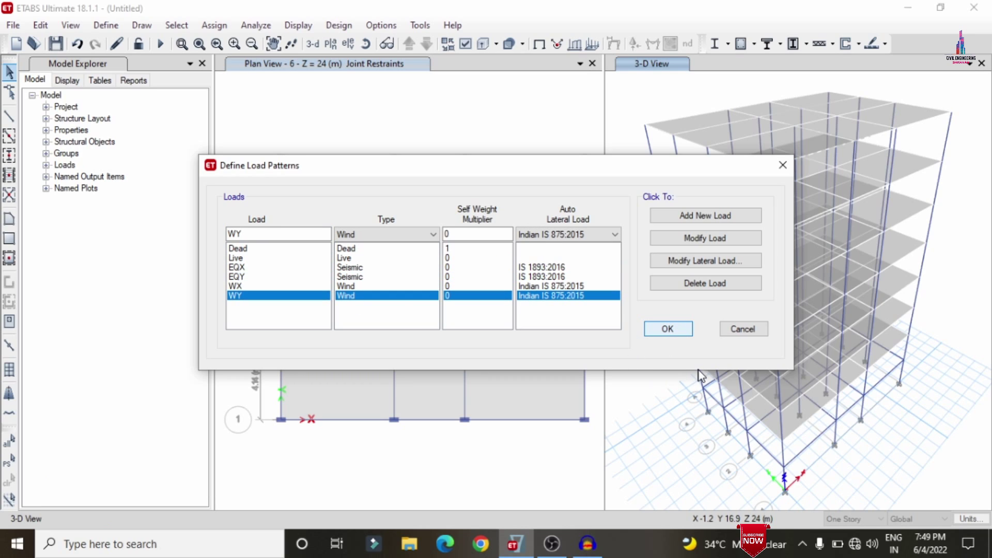
key(Return)
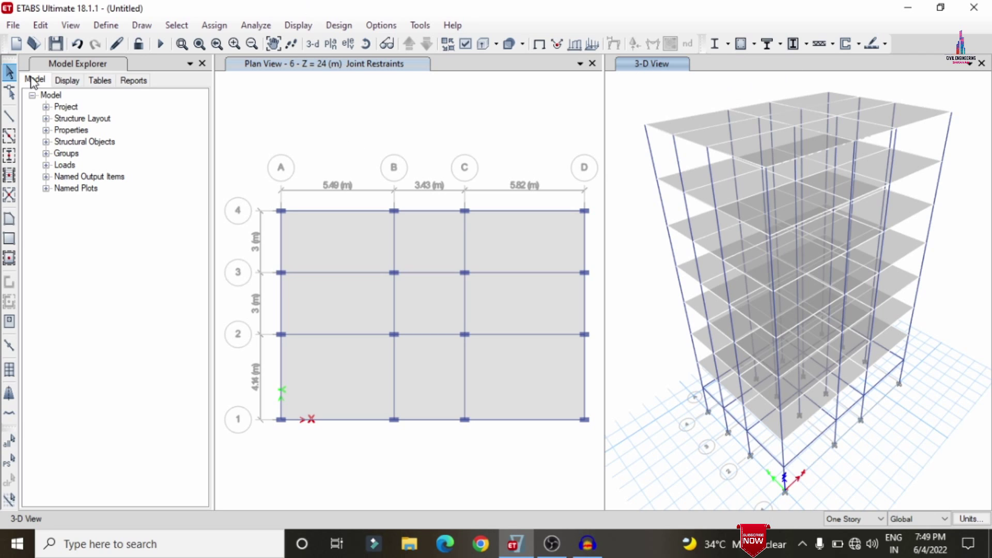
- Add the default Concrete Frame Design load combinations, DCon1 to DCon26
click(106, 25)
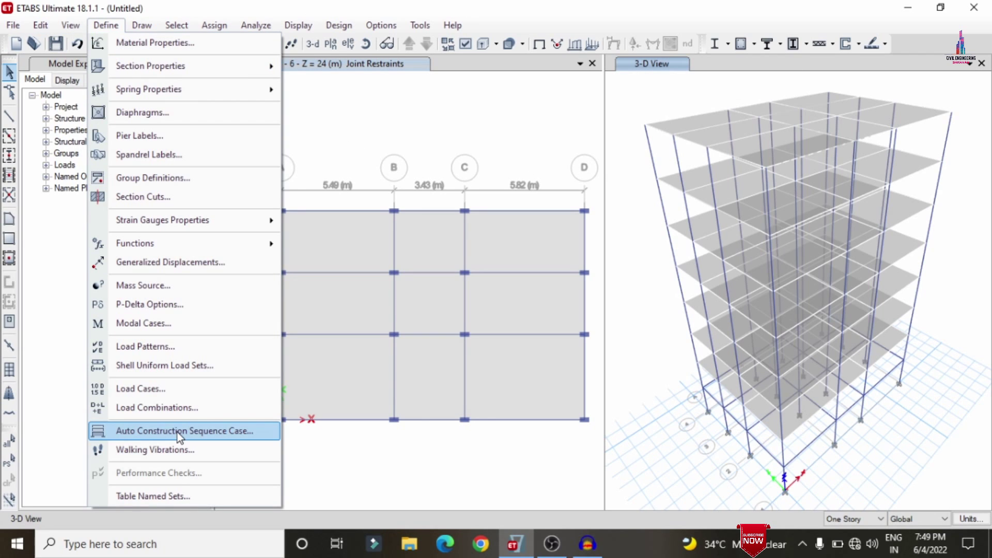
click(157, 407)
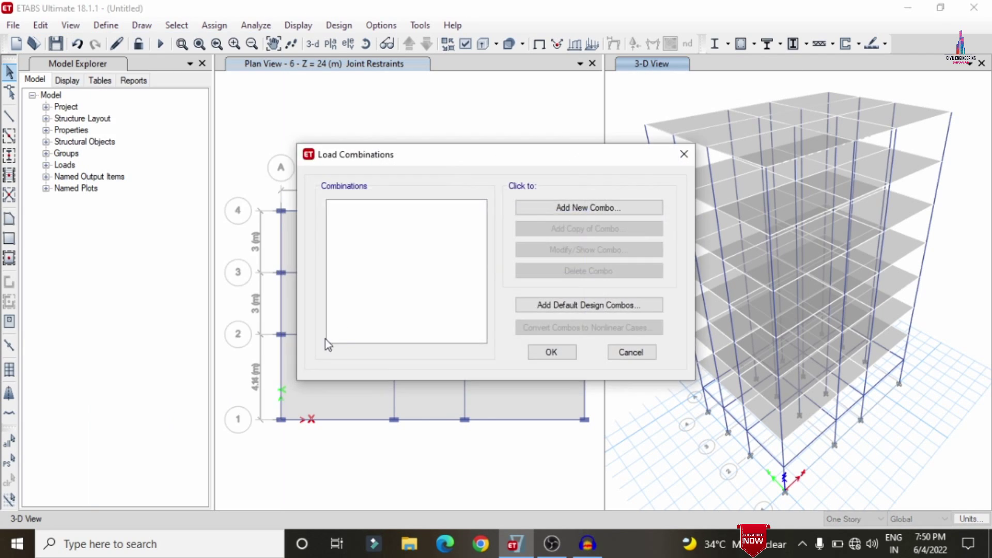
click(559, 309)
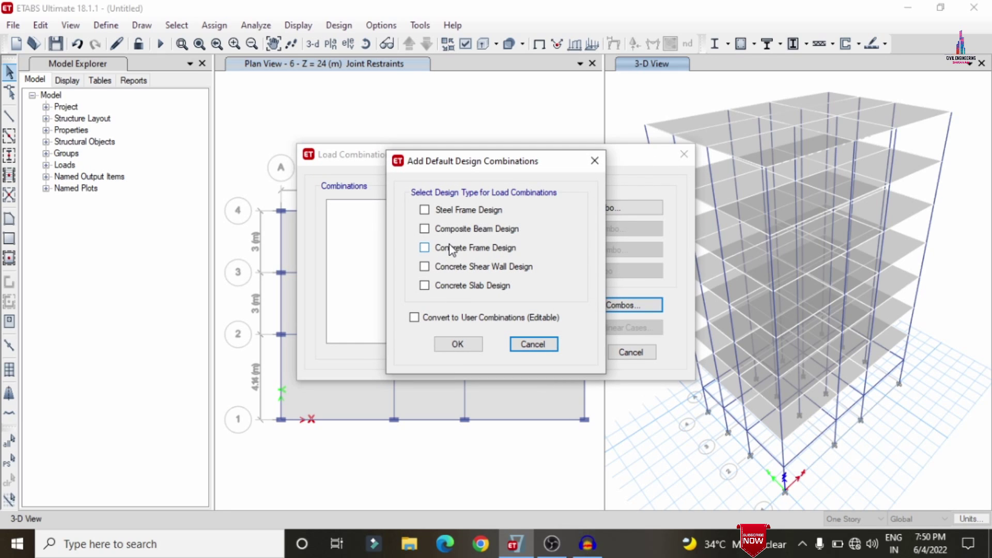
click(424, 248)
click(457, 343)
drag(478, 244, 485, 338)
click(559, 358)
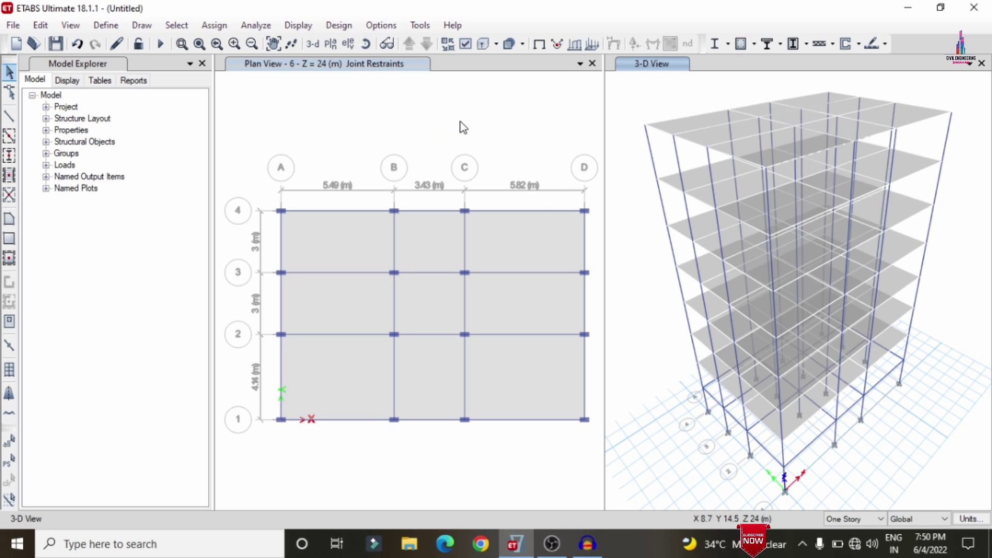
- Run Check Model for joints against joints, frames and shells within 1 mm tolerance
click(255, 24)
click(274, 44)
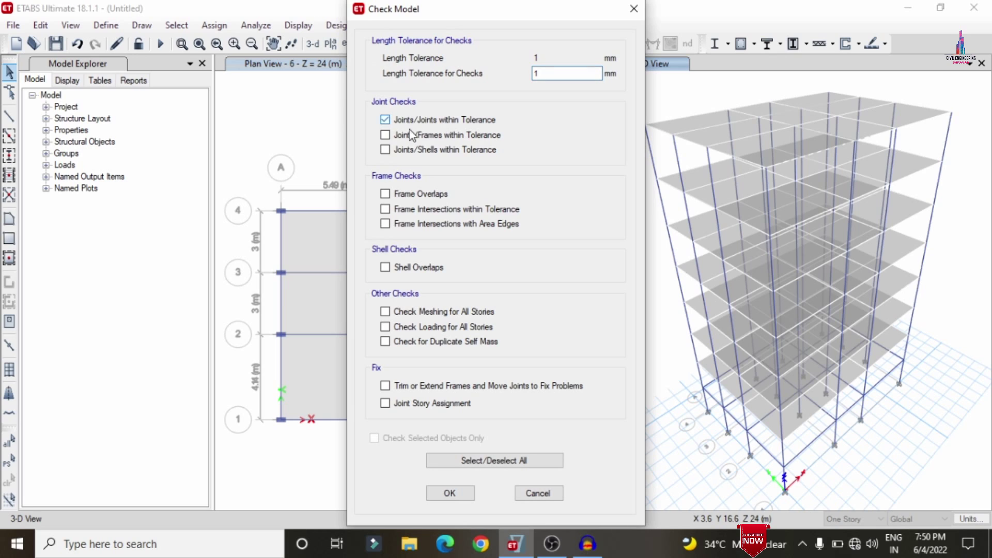
click(408, 154)
click(454, 493)
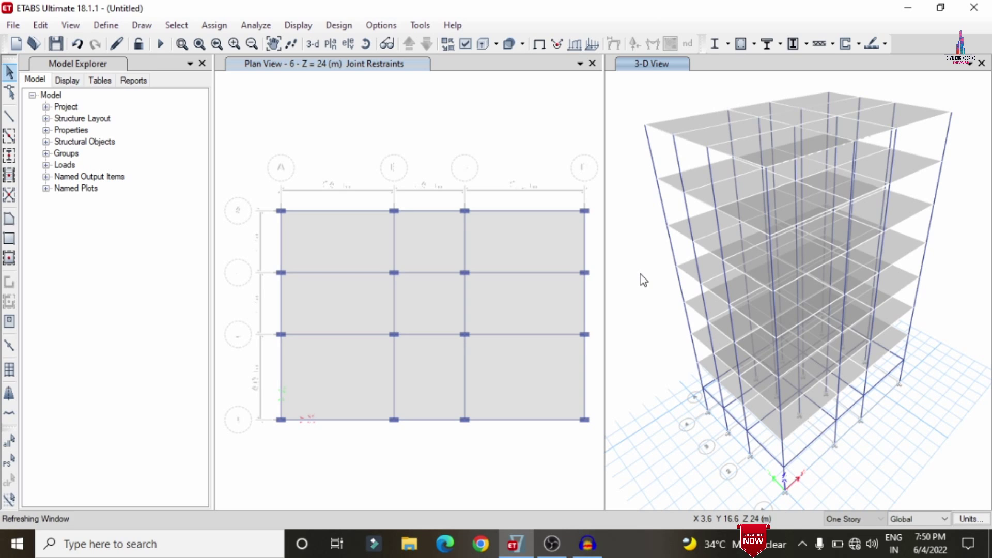
click(417, 186)
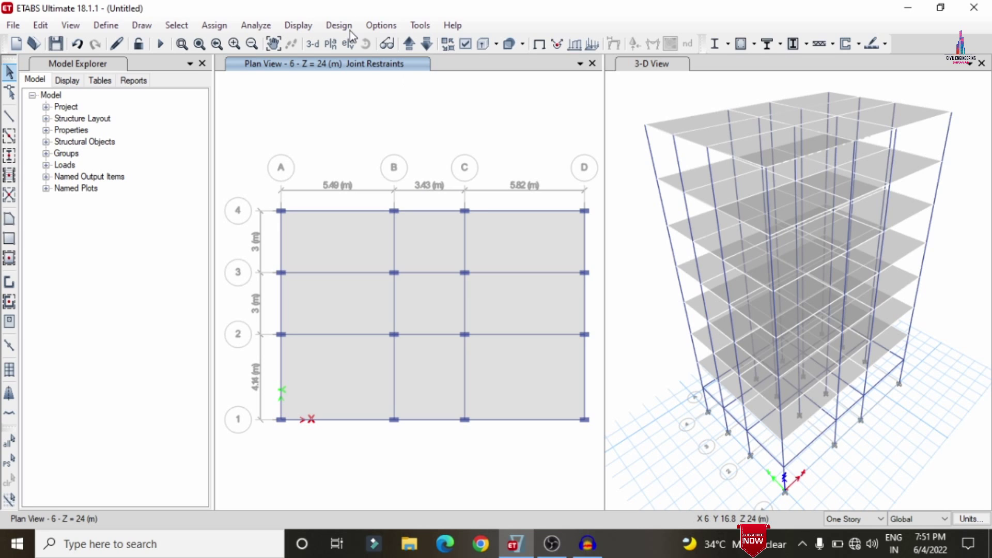
- Run the analysis for the set load cases
click(269, 30)
click(280, 88)
click(705, 389)
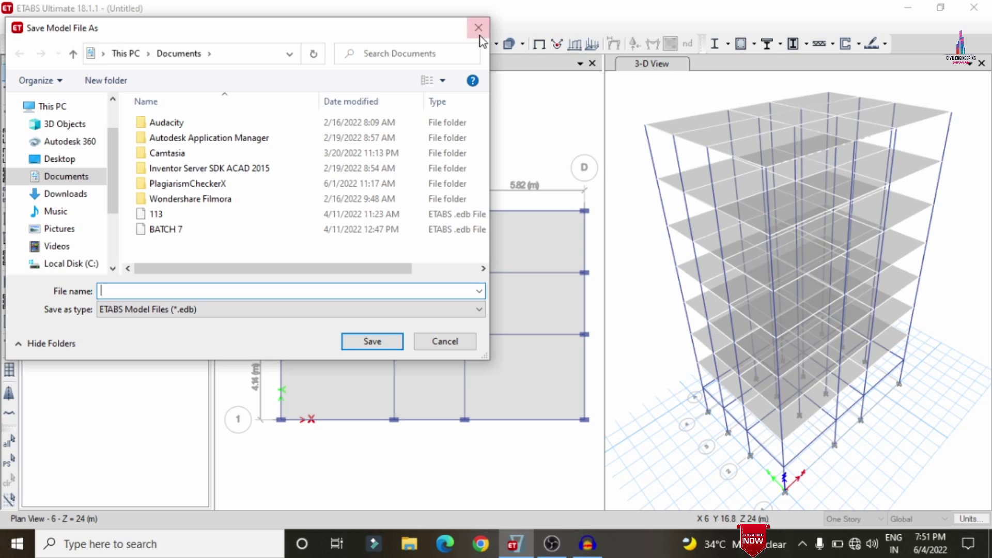
- Save the model as G+6 in the G+6 folder on the Desktop
click(52, 159)
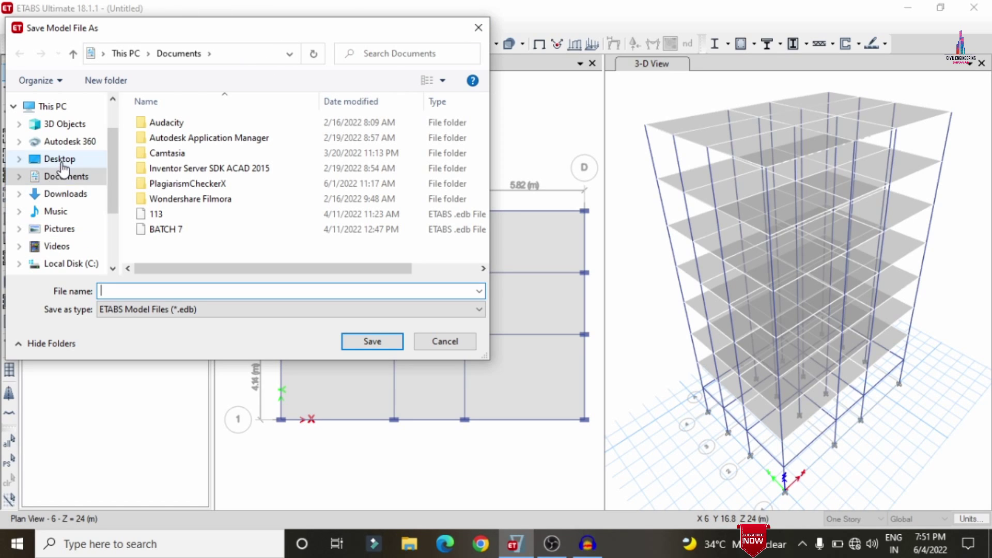
double_click(187, 184)
click(247, 291)
text(G)
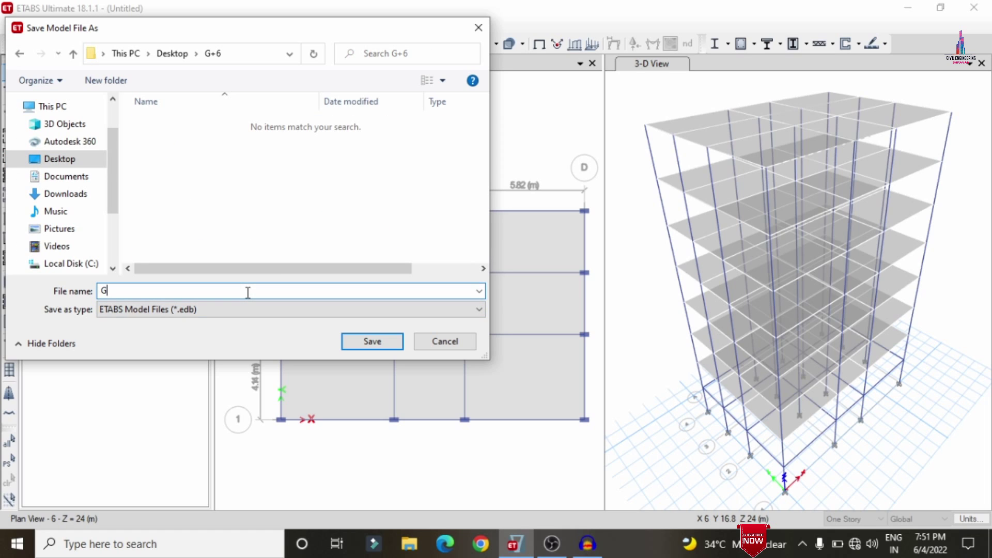
text(+6)
key(Return)
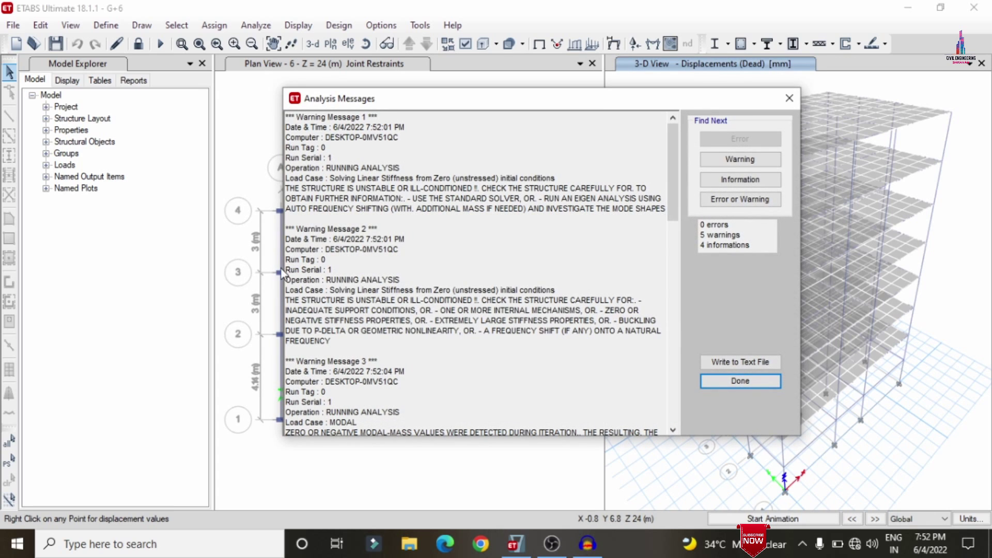
- Dismiss the analysis messages and show the Dead-case Shear 2-2 frame force diagram
click(778, 382)
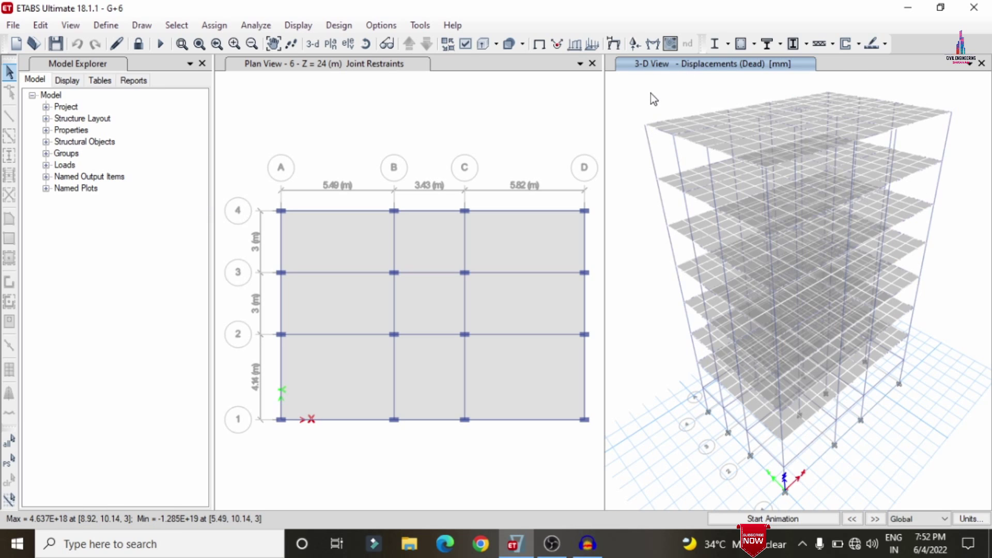
click(298, 25)
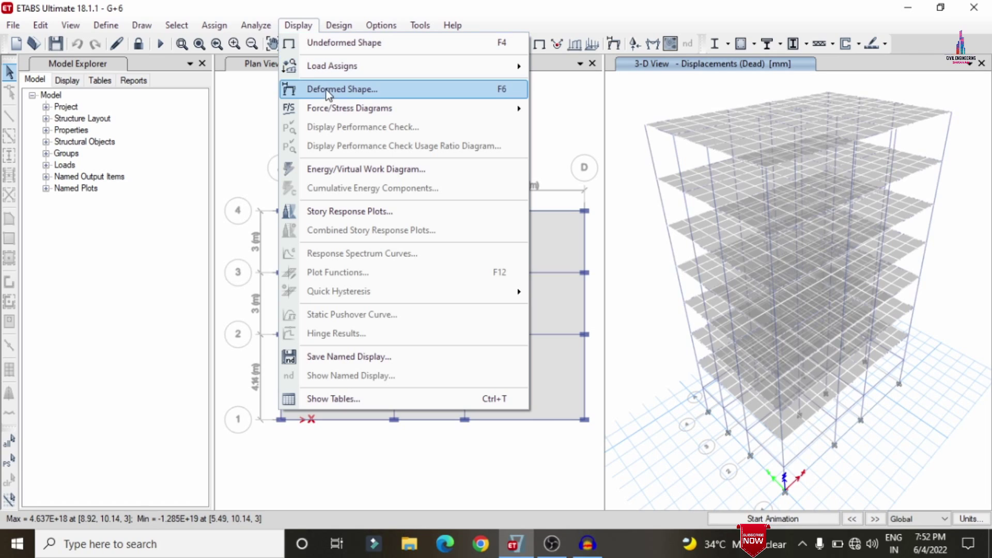
mouse_move(336, 111)
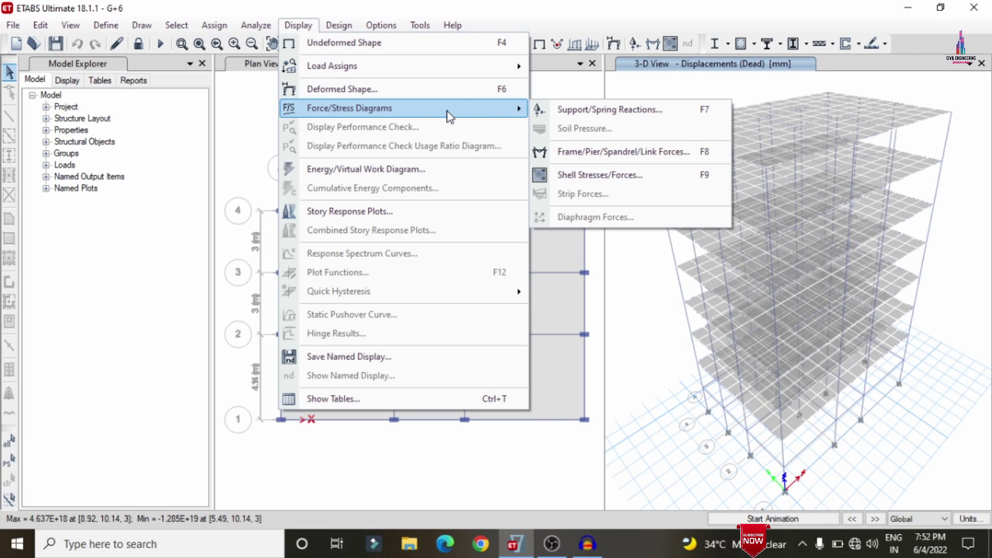
click(600, 151)
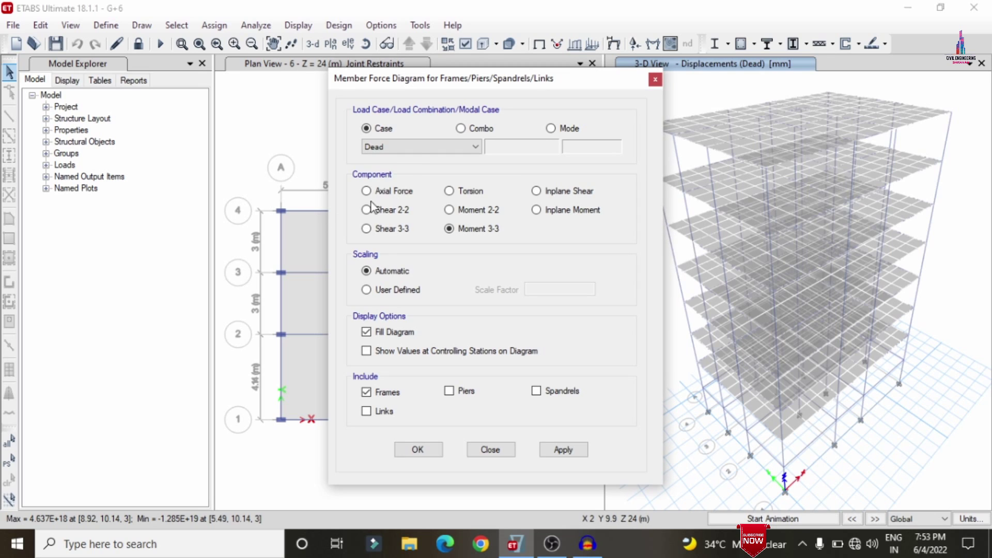
click(411, 149)
click(411, 148)
click(383, 211)
click(564, 450)
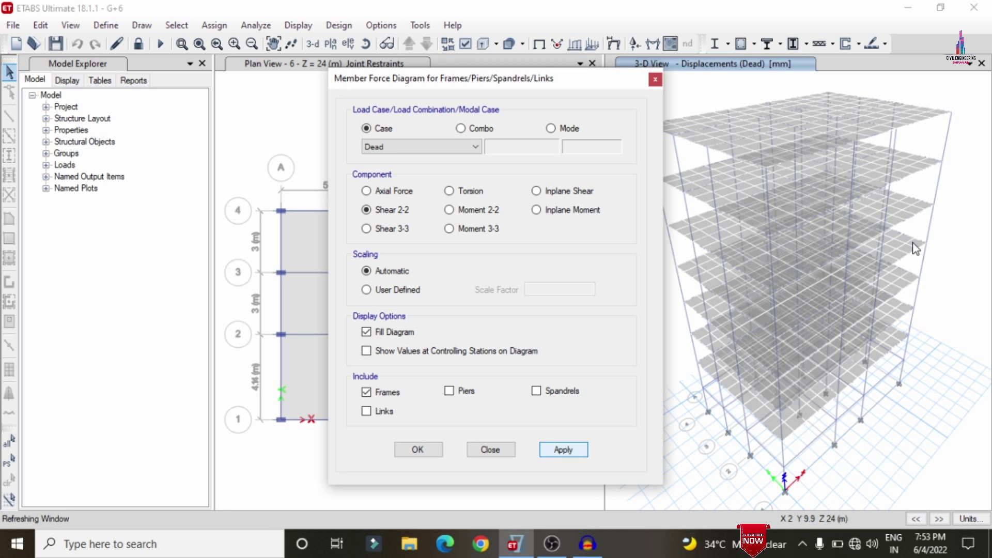
- Show the Moment 3-3 and Moment 2-2 diagrams, then unlock the model, discarding results
click(455, 228)
click(563, 449)
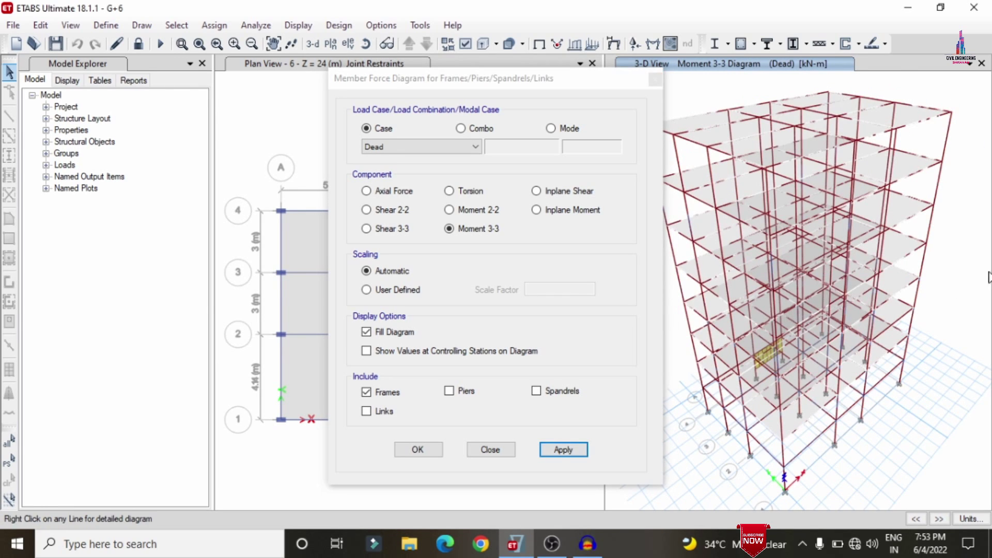
click(450, 210)
click(568, 451)
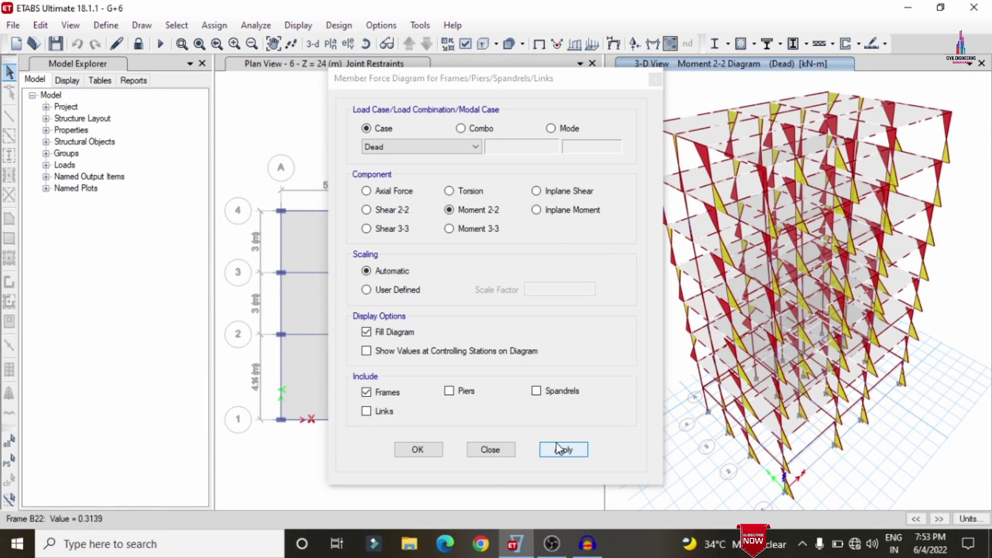
click(656, 79)
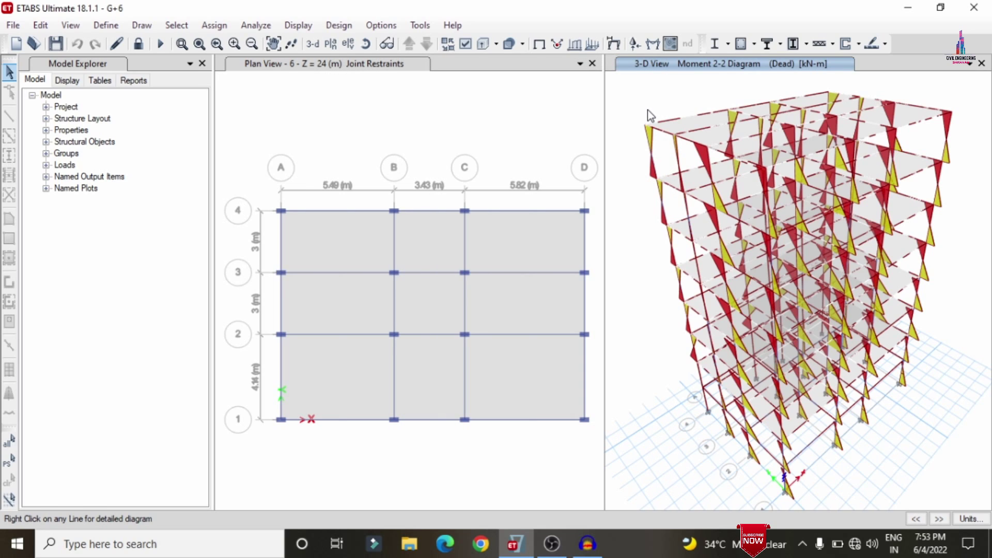
mouse_move(659, 124)
click(138, 43)
click(532, 328)
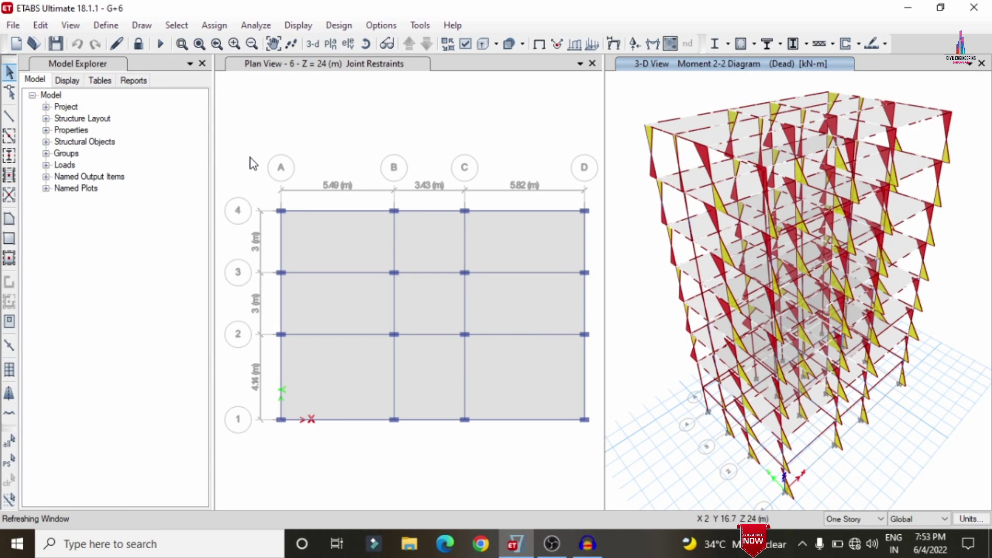
- Add X-direction layer A and Y-direction layer B design strips on story 6
click(46, 26)
mouse_move(131, 479)
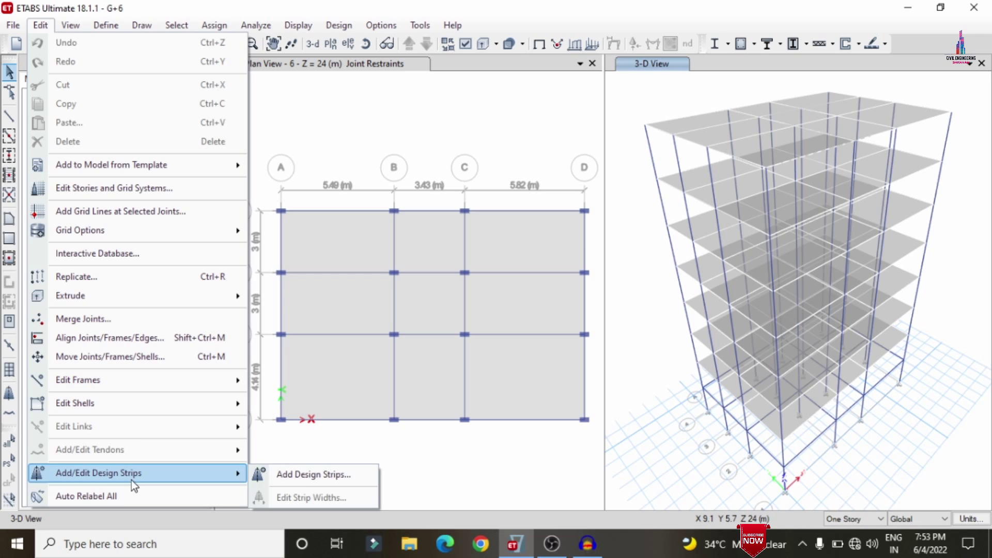
click(324, 471)
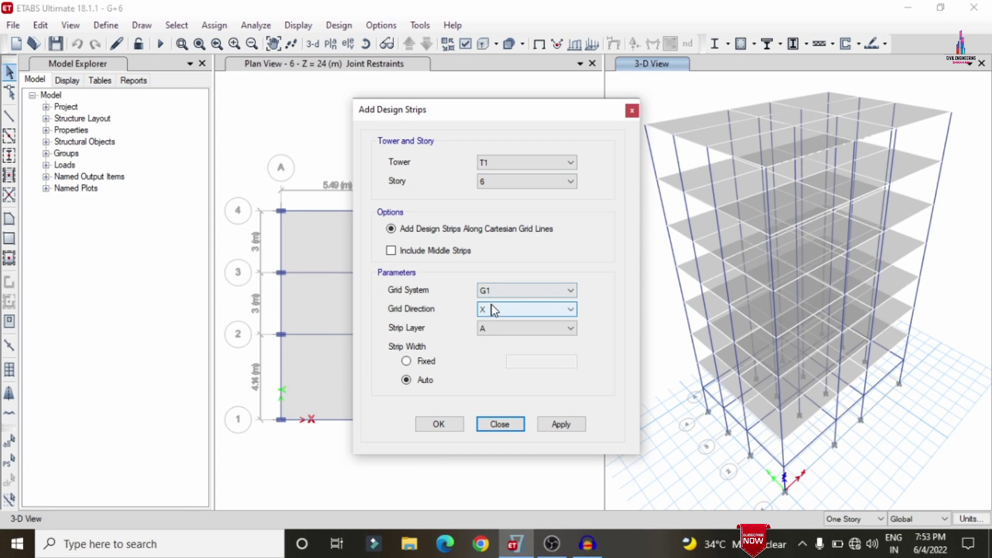
click(575, 428)
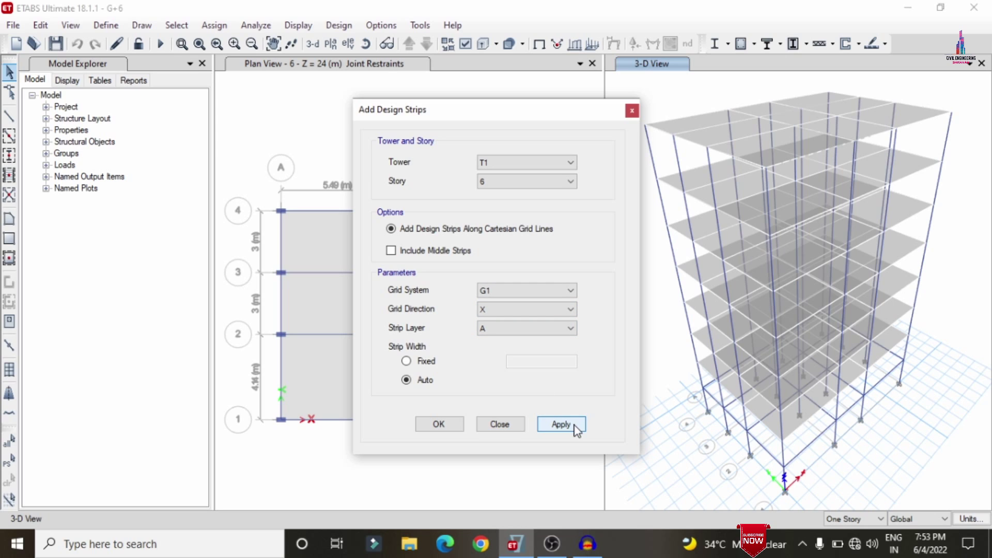
click(530, 308)
click(511, 332)
click(517, 328)
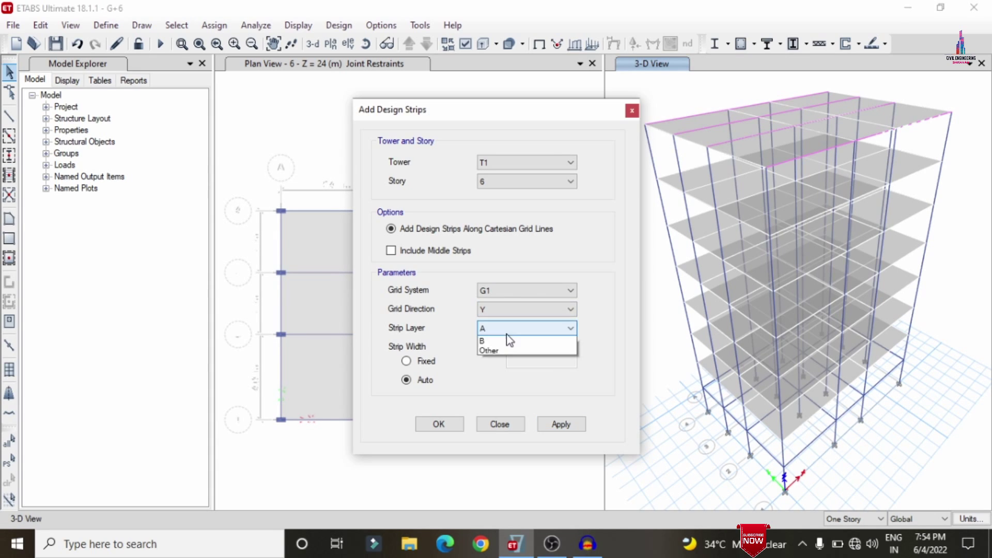
click(512, 347)
click(556, 425)
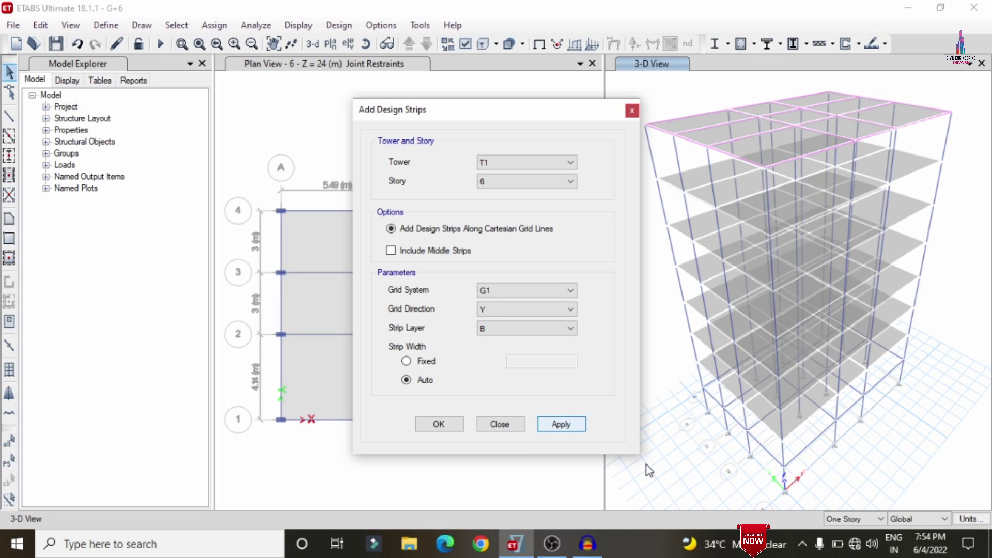
- Add X-direction layer A and Y-direction layer B design strips on story 5
click(562, 185)
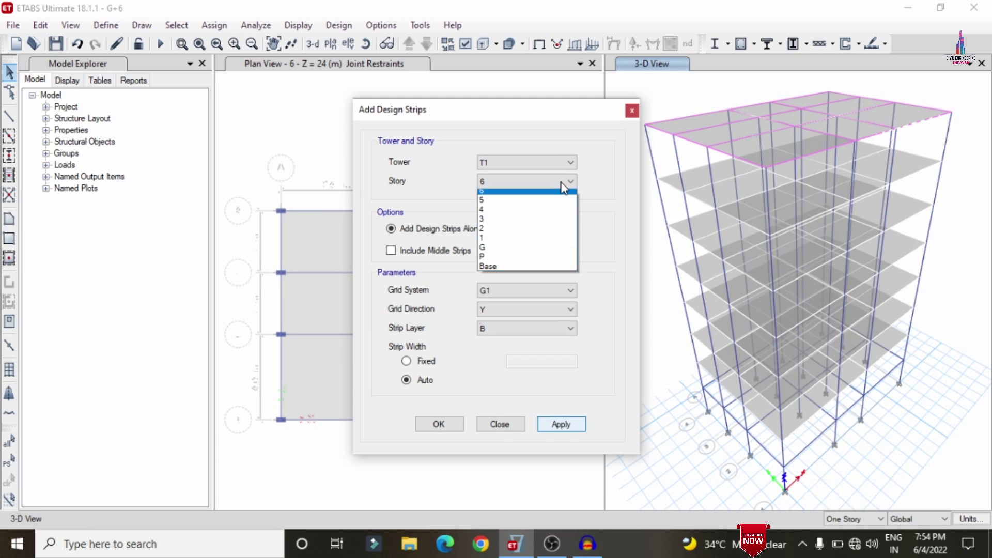
click(513, 201)
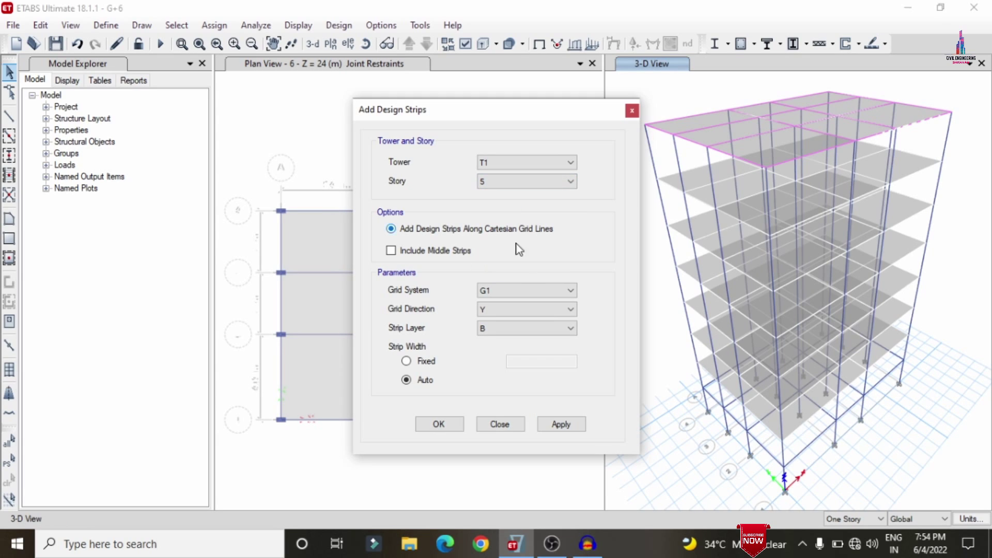
click(518, 310)
click(514, 320)
click(515, 328)
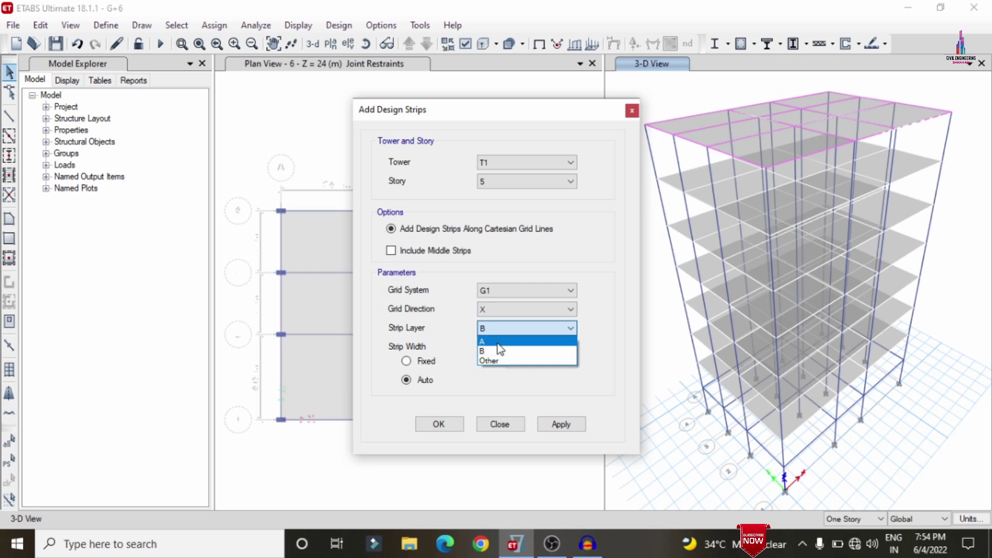
click(493, 349)
click(570, 432)
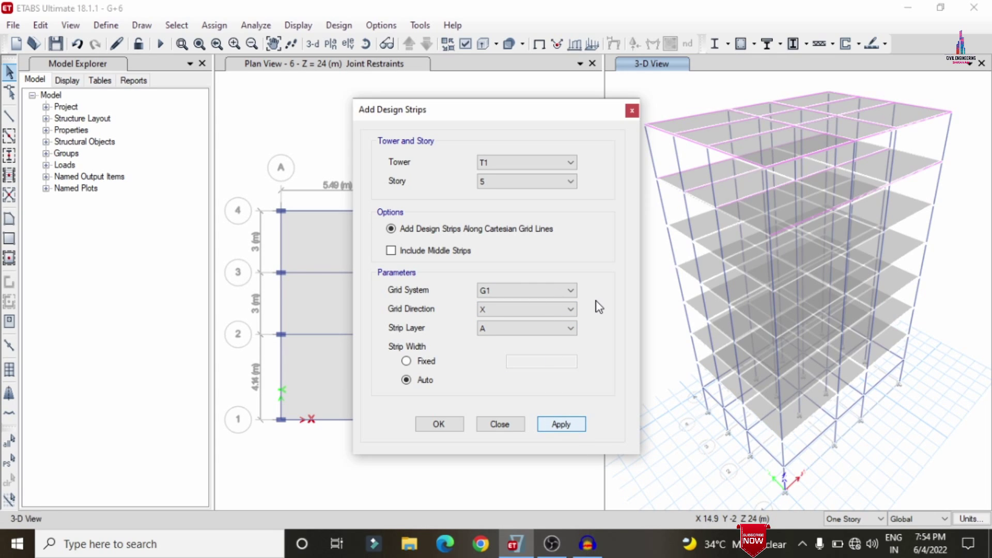
click(568, 309)
click(537, 330)
click(532, 329)
click(516, 351)
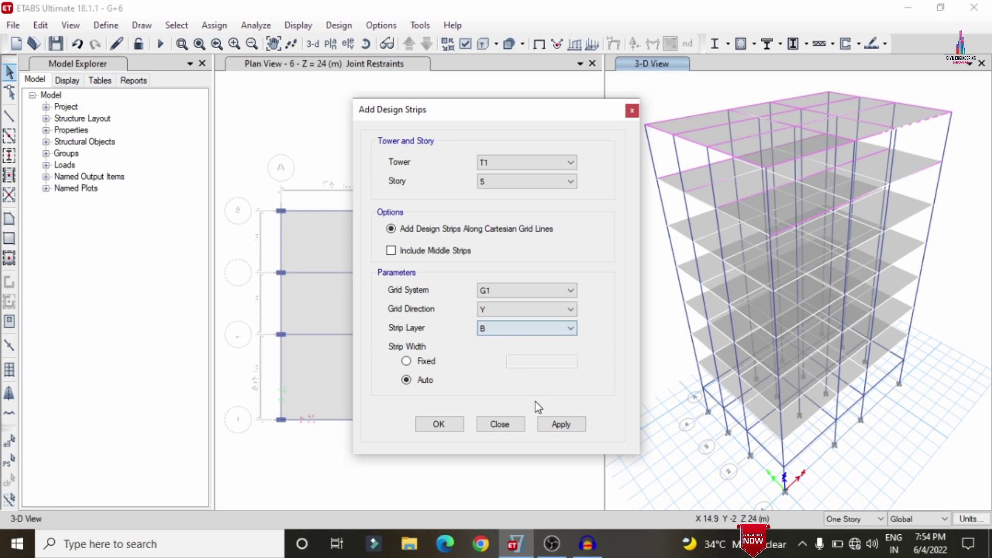
click(556, 428)
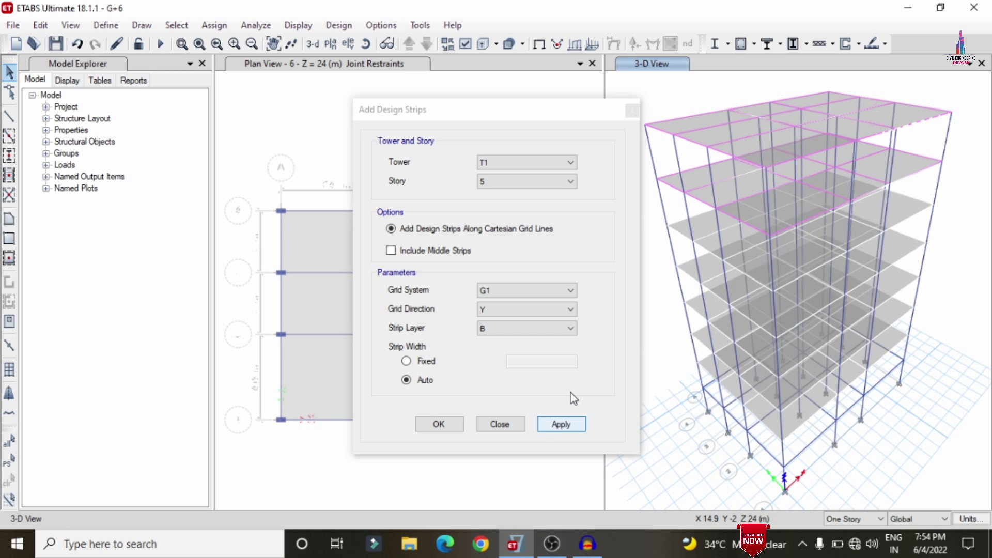
- Add design strips on story 3 and story G, then finish
click(570, 181)
click(496, 194)
click(561, 424)
click(571, 180)
click(574, 222)
click(561, 424)
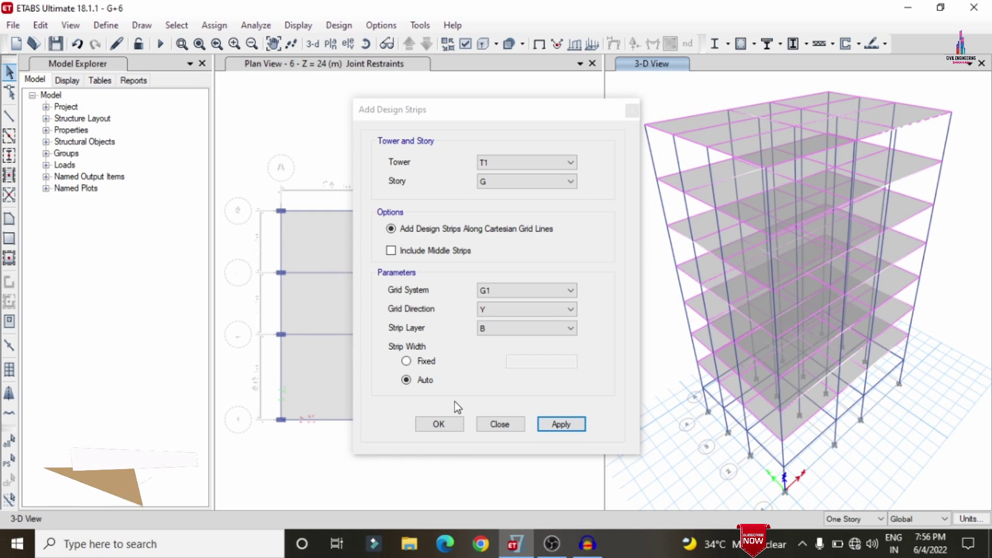
click(448, 429)
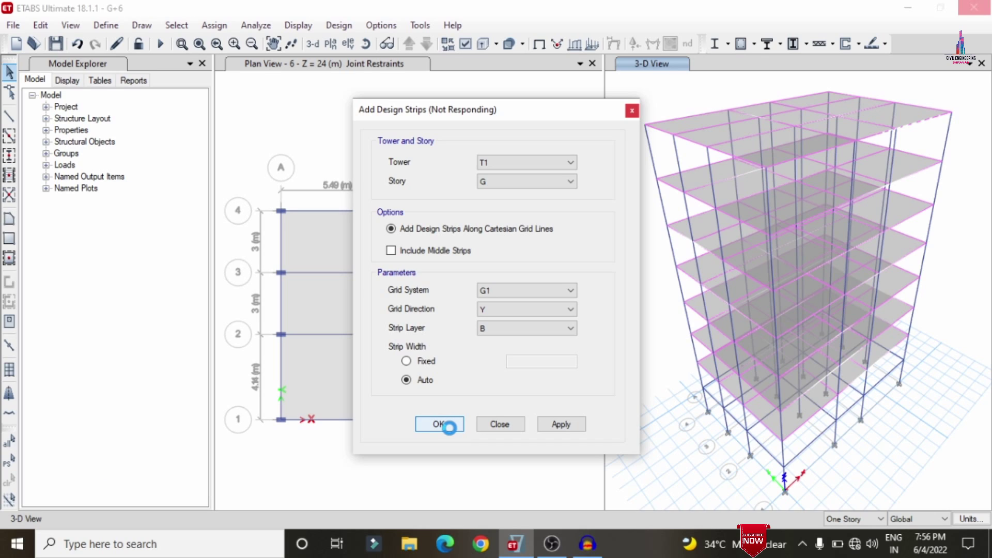
click(420, 424)
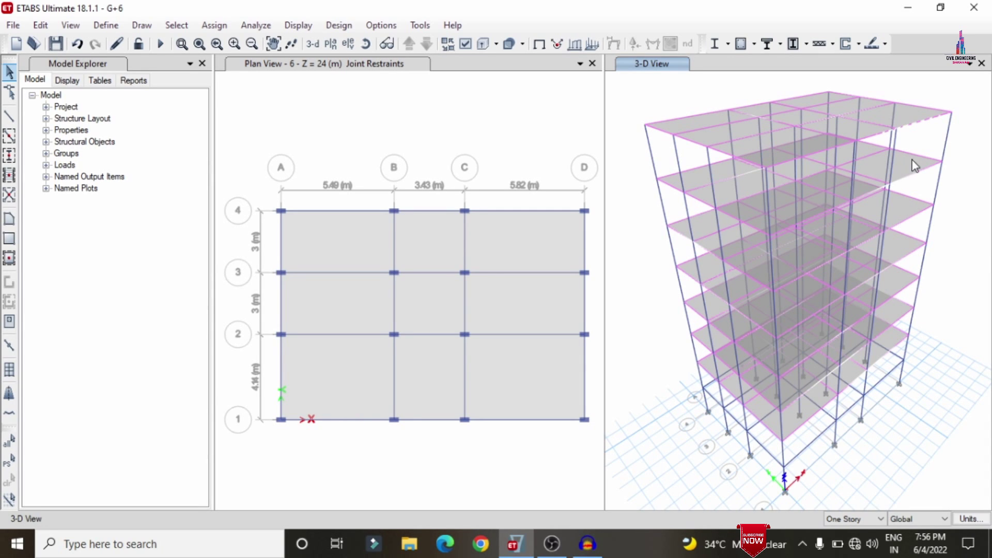
- Re-run the analysis and dismiss the 3-warning messages to see the Dead-case displaced shape
click(259, 27)
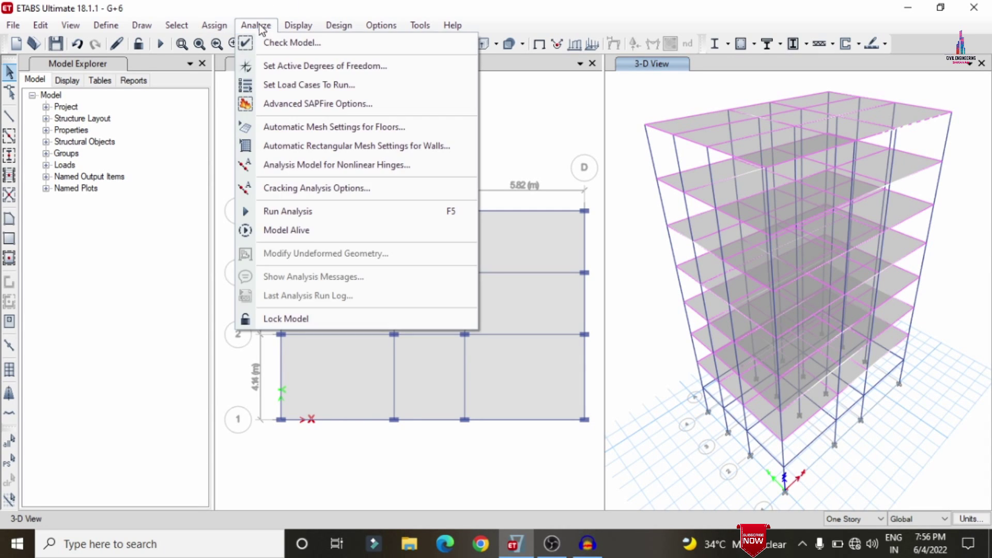
click(303, 86)
click(696, 387)
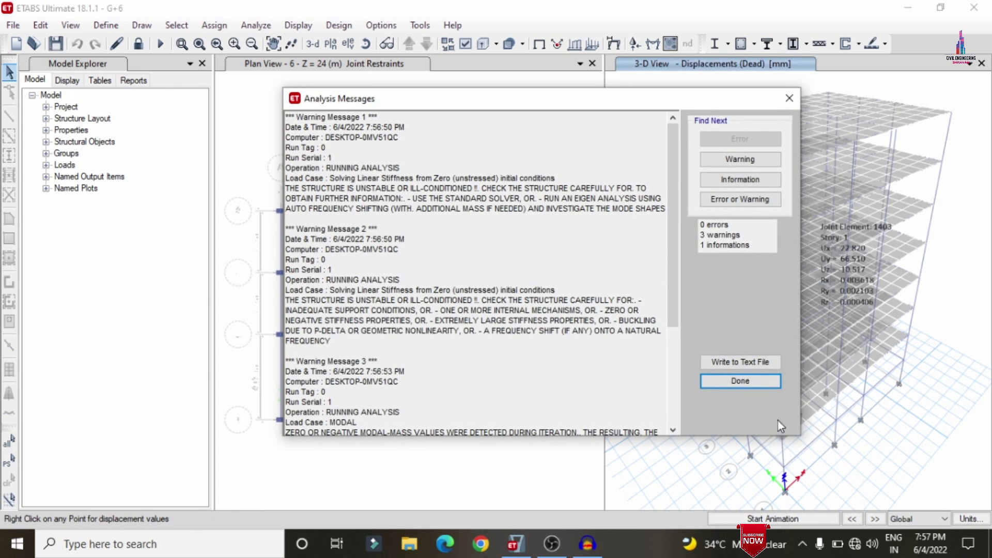
click(764, 385)
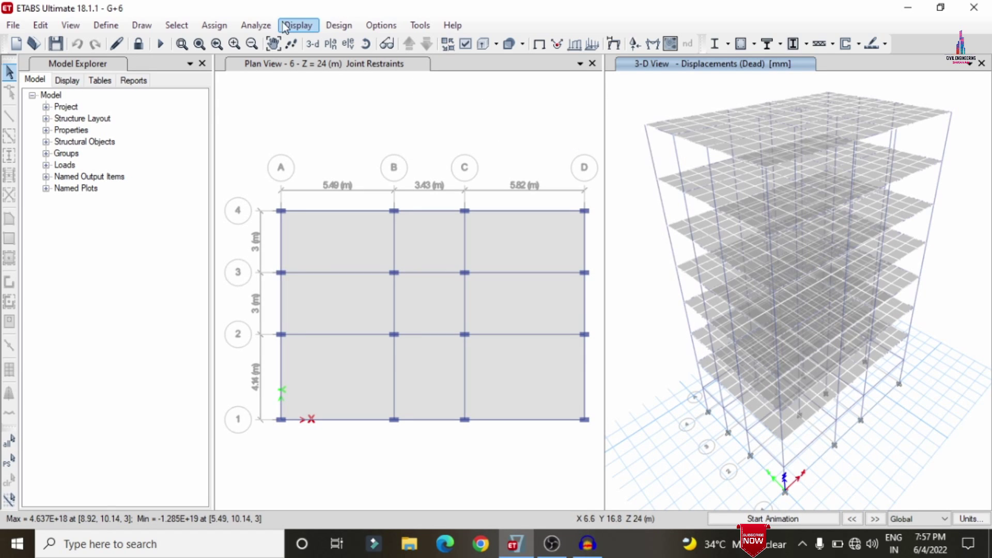
- Accept the IS 456:2000 concrete frame design preferences and start the design check
click(338, 25)
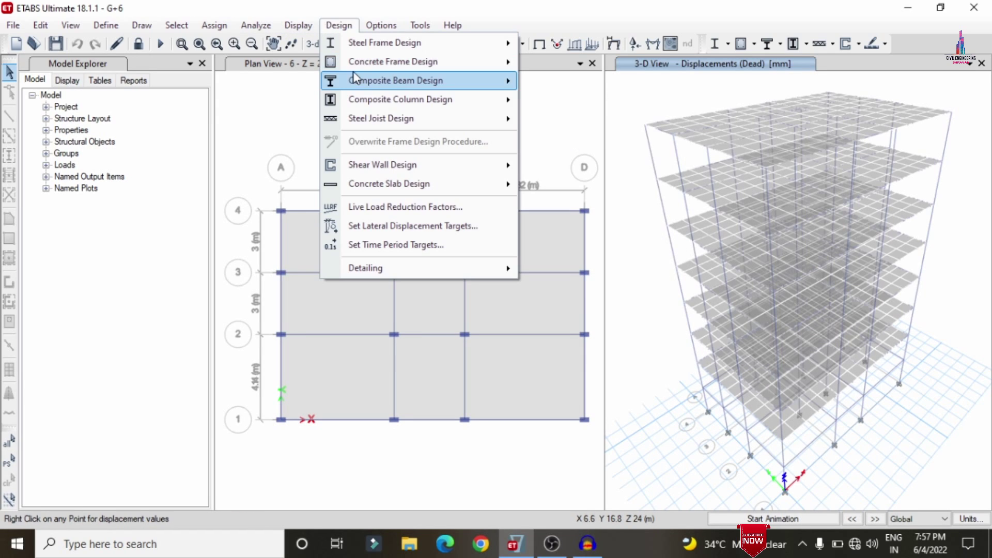
mouse_move(357, 63)
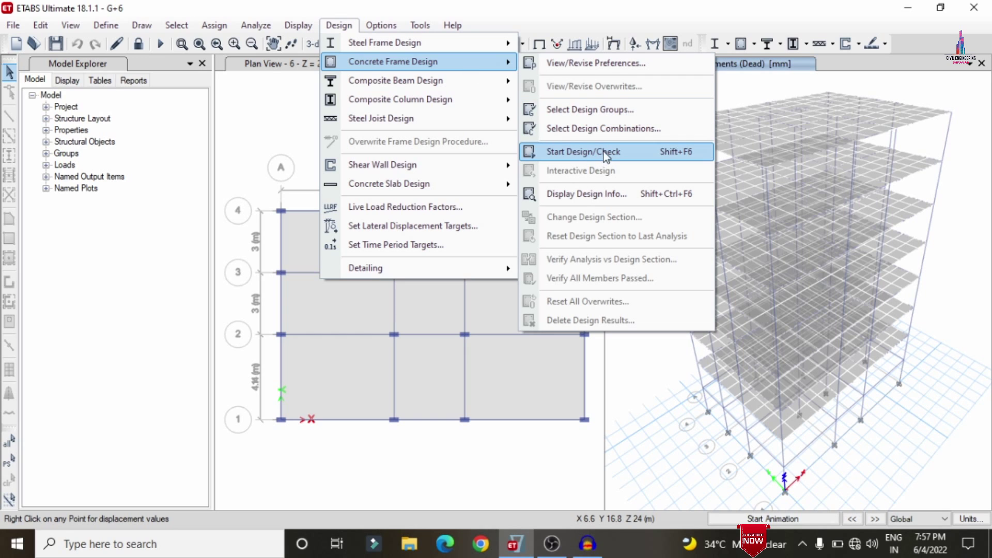
click(592, 66)
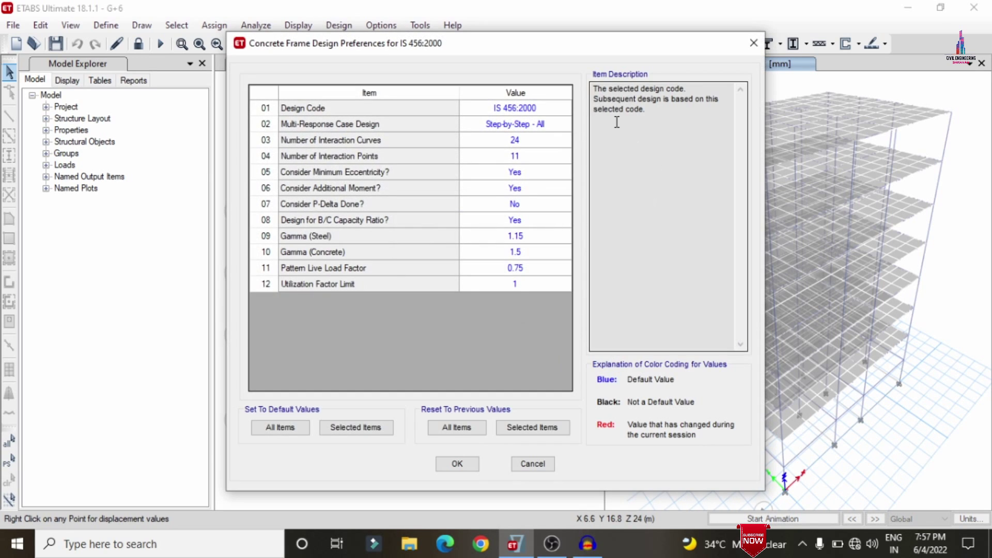
click(461, 465)
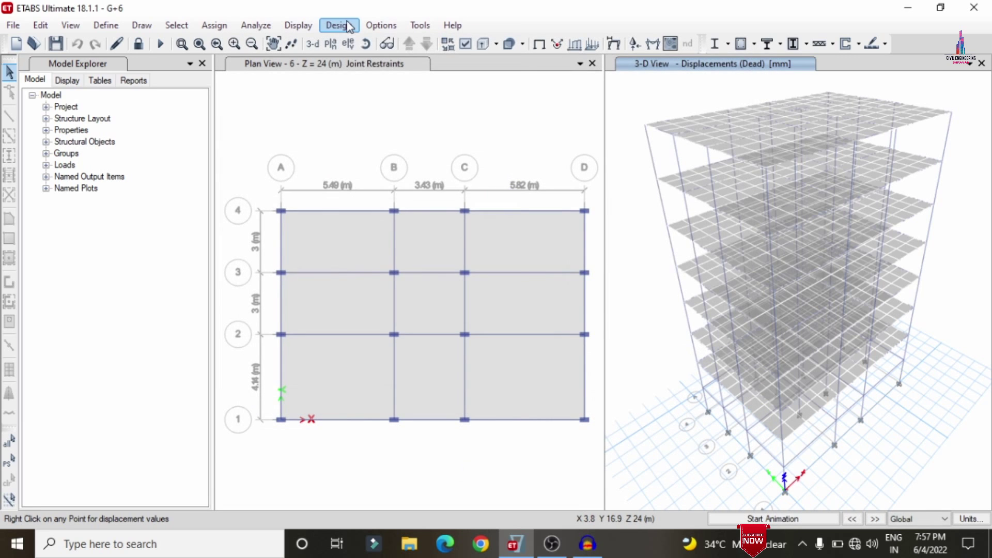
click(339, 25)
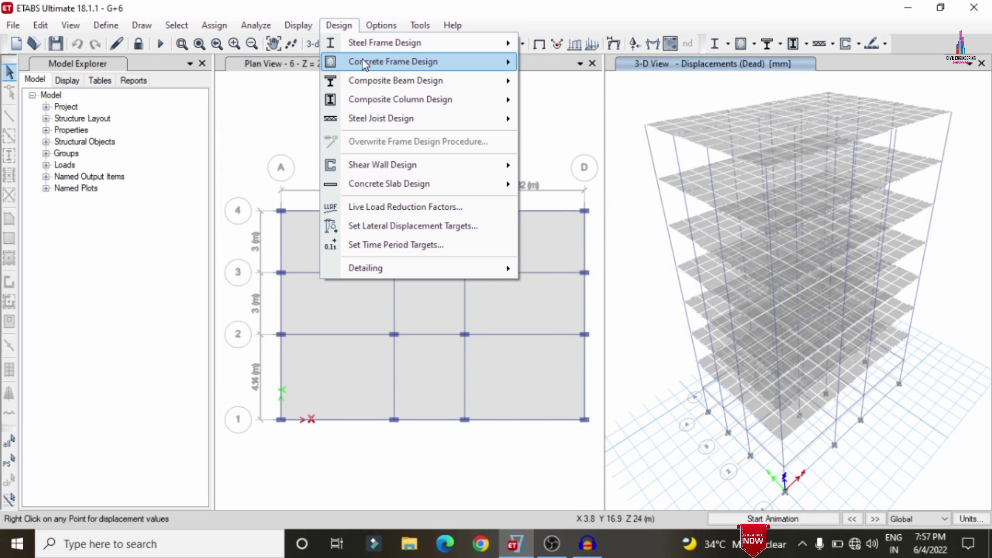
mouse_move(391, 63)
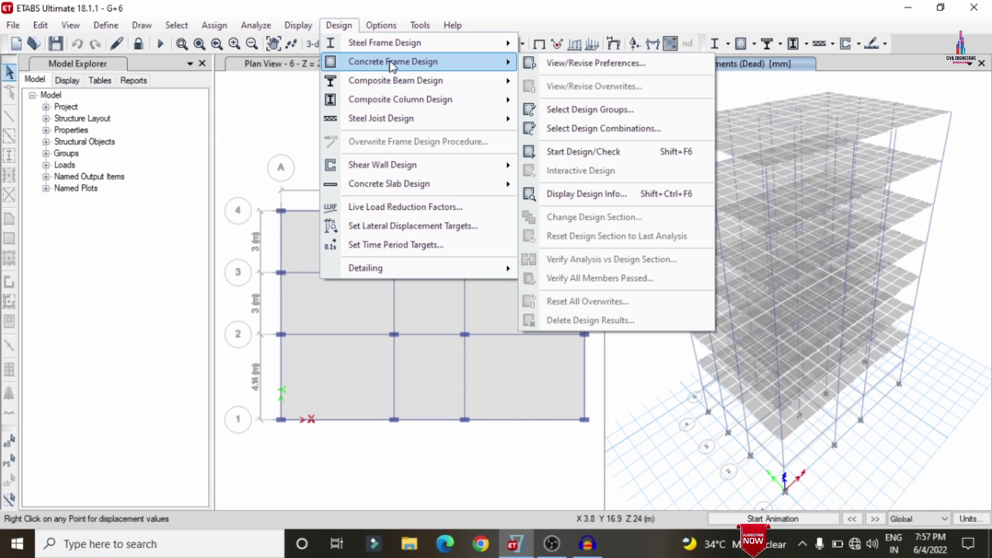
click(613, 153)
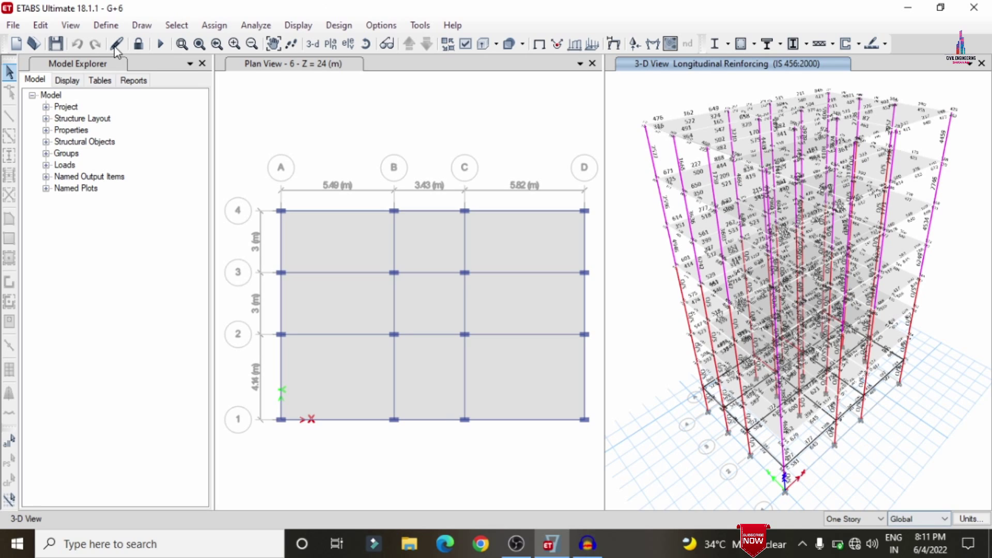
- Unlock the model, discarding the analysis results
click(137, 45)
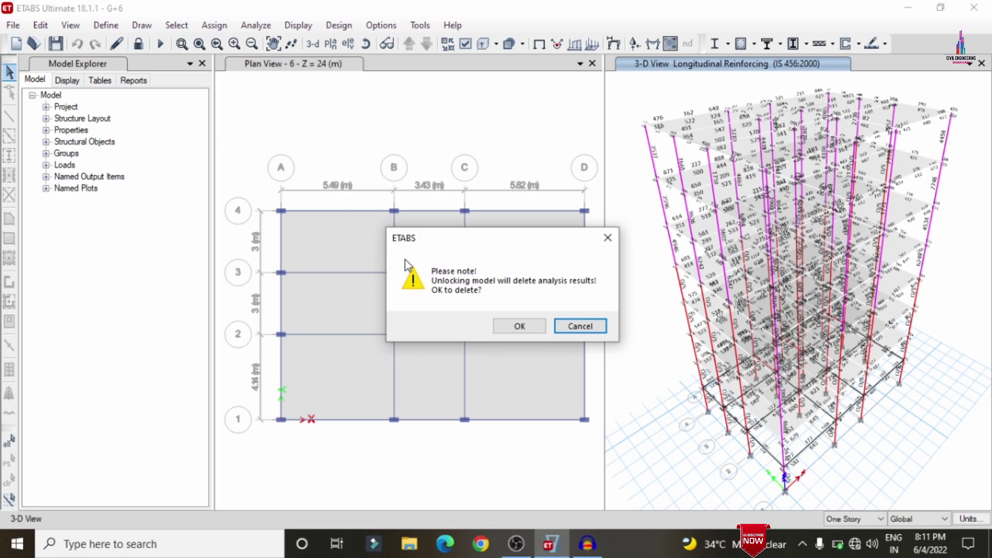
click(512, 327)
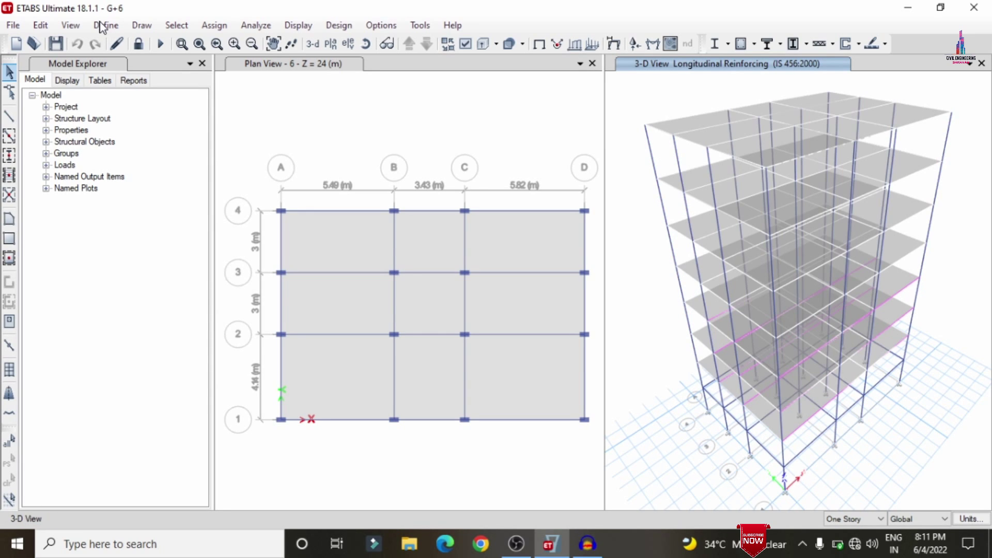
click(103, 26)
mouse_move(126, 66)
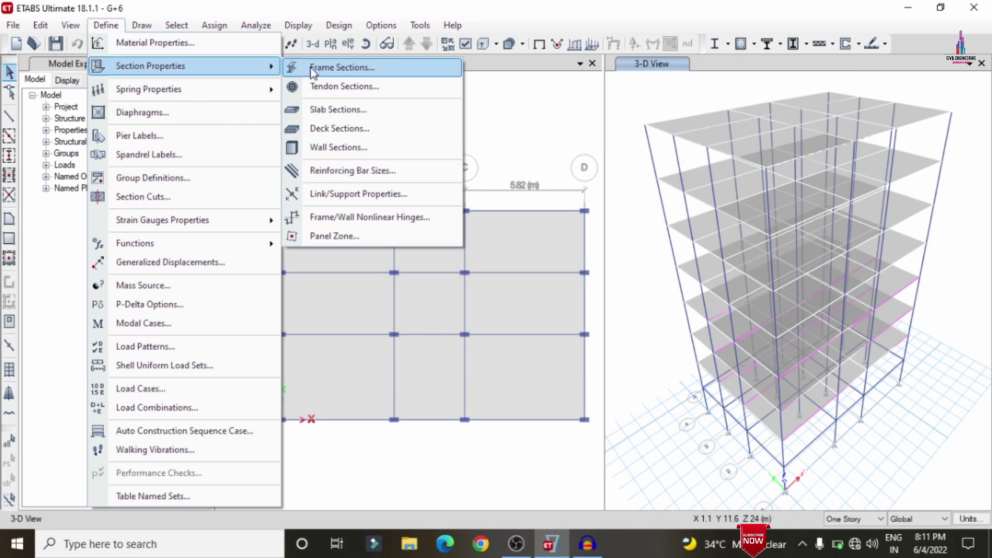
click(301, 67)
- Change beam section B0.35X0.23 to B0.35X0.35 with a 350 mm width
click(361, 228)
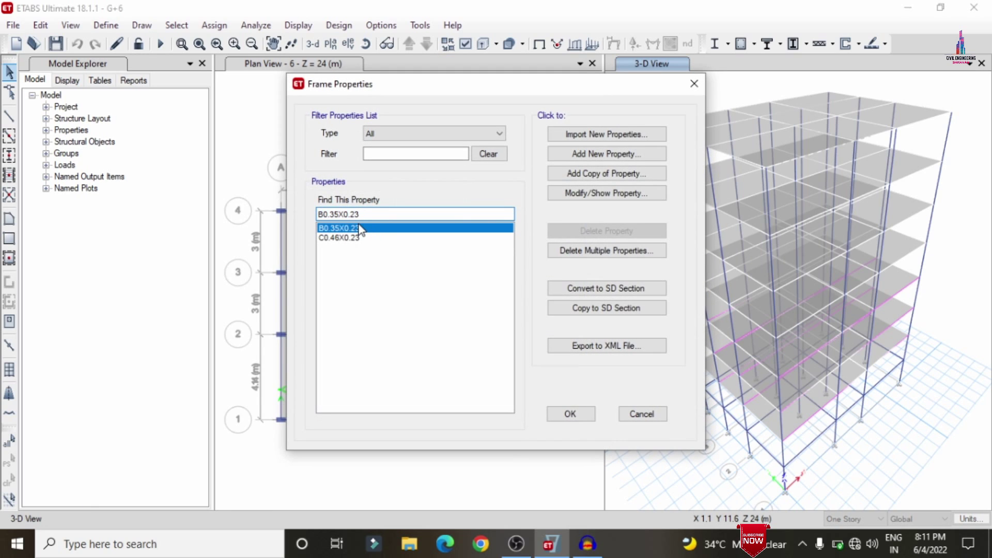
click(591, 192)
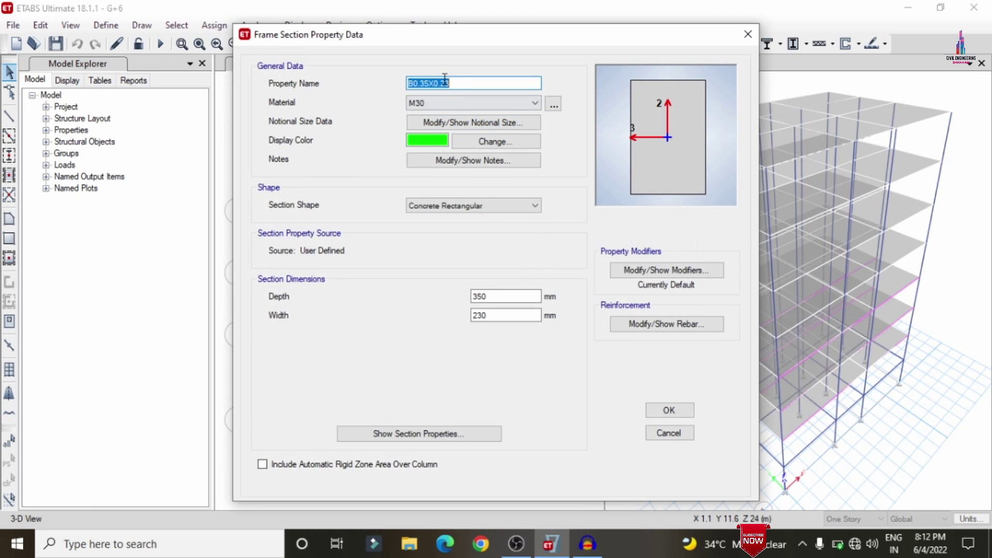
click(447, 82)
text(5)
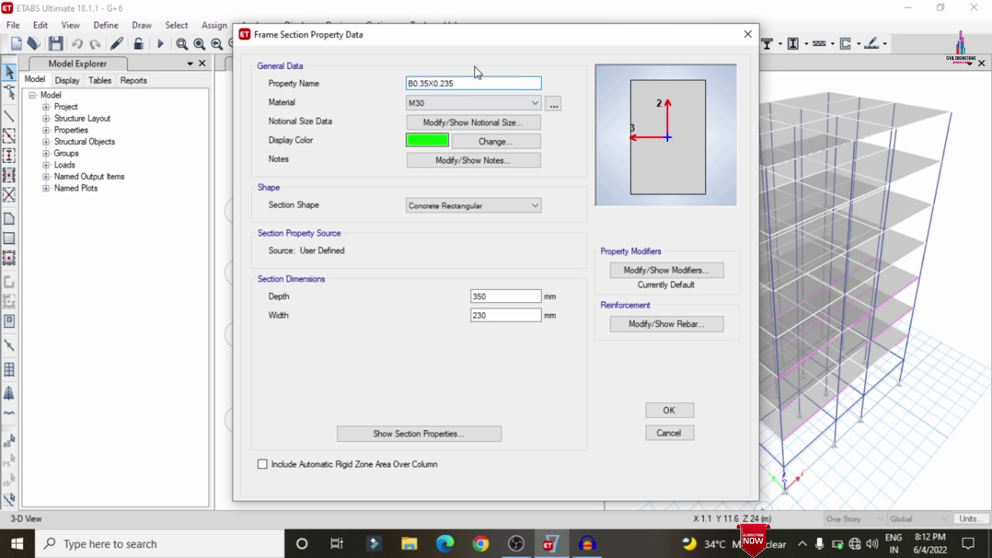
key(BackSpace)
key(BackSpace)
key(BackSpace)
text(35)
drag(539, 315, 461, 317)
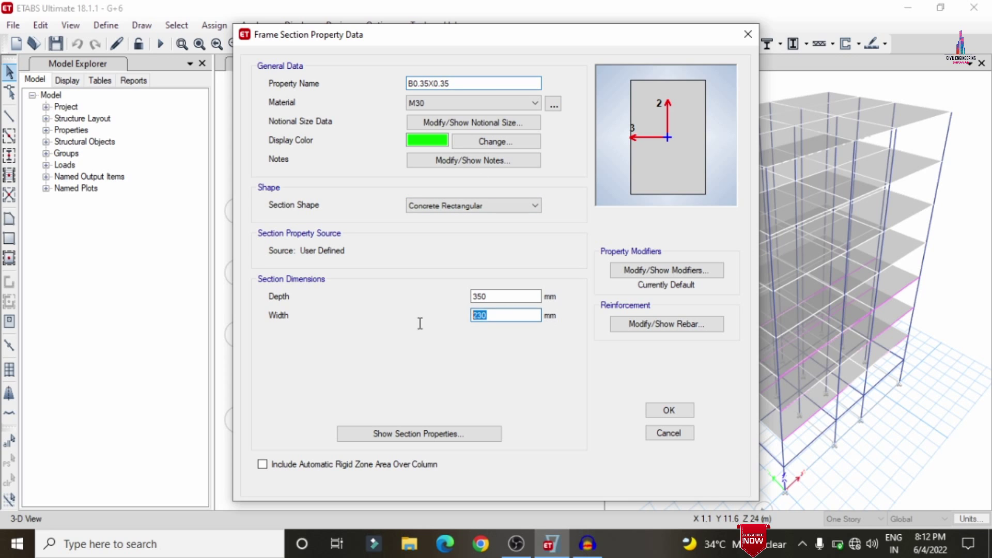
text(35X0)
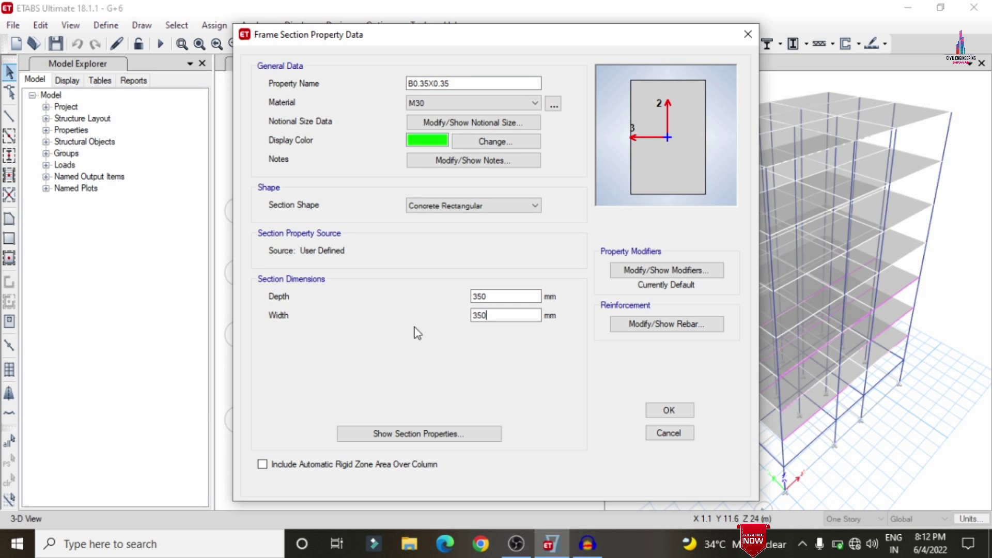
click(669, 410)
- Change column C0.46X0.23 to C0.46X0.46, 460 mm wide, with 5 bars per face
click(373, 237)
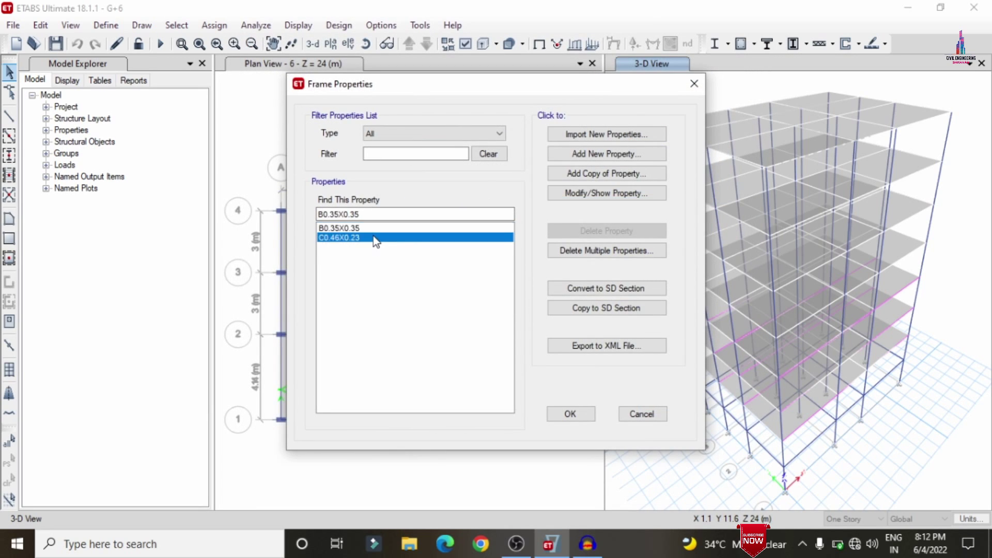
click(591, 193)
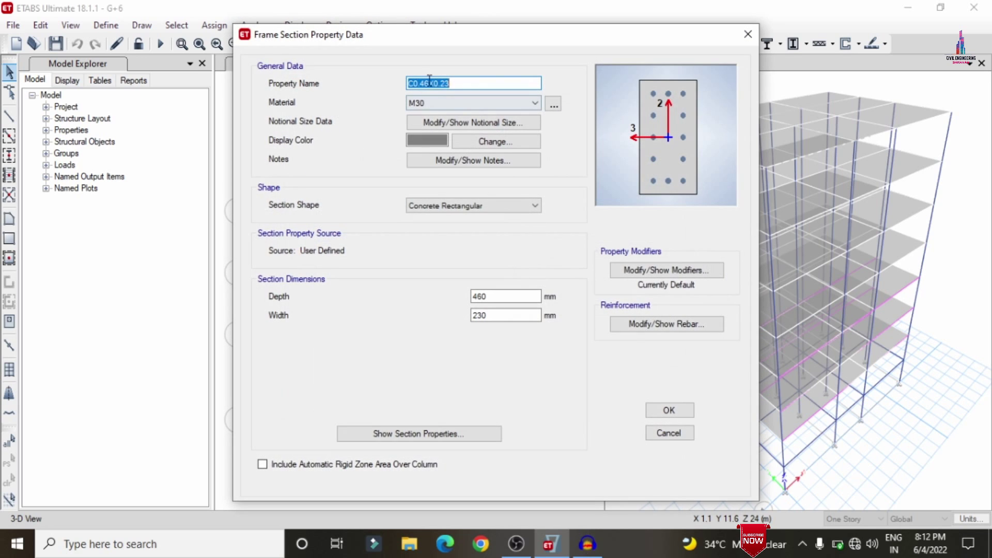
drag(453, 84, 439, 90)
text(46X0.46)
double_click(488, 315)
text(460)
click(659, 324)
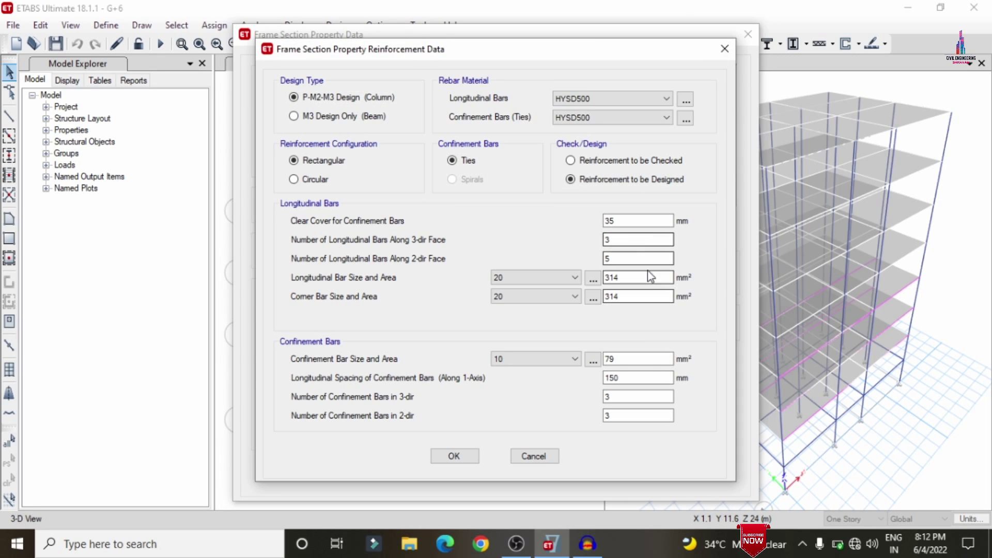
double_click(612, 240)
text(5)
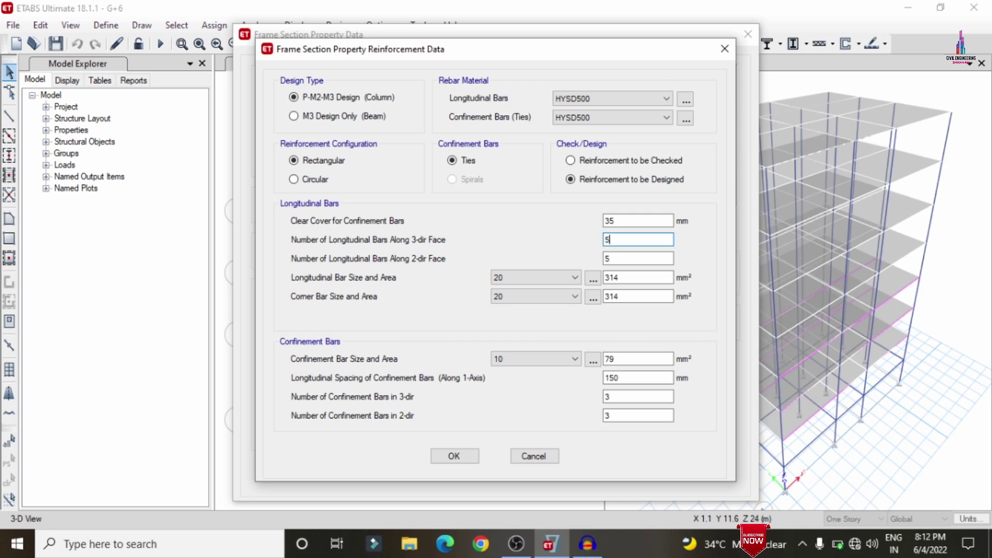
click(474, 457)
click(669, 408)
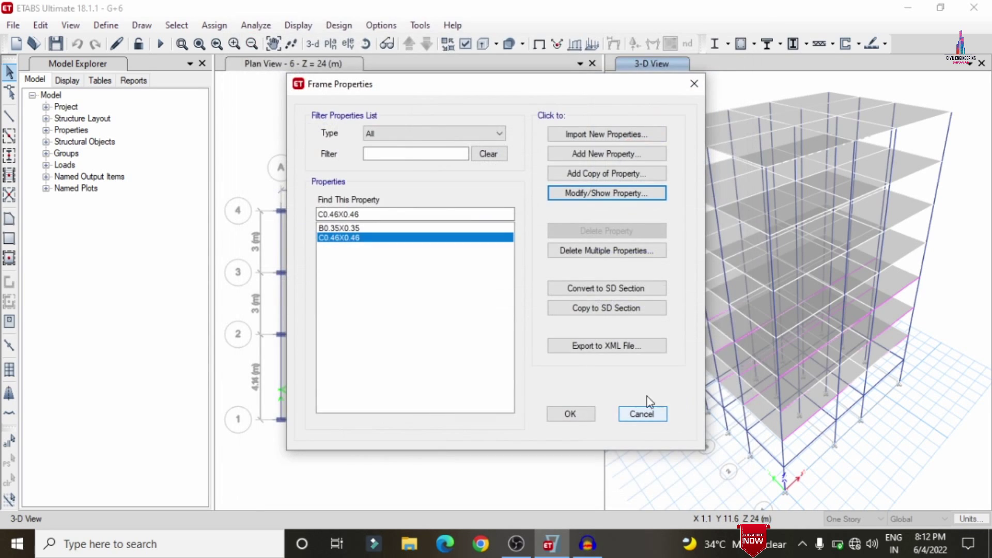
click(572, 413)
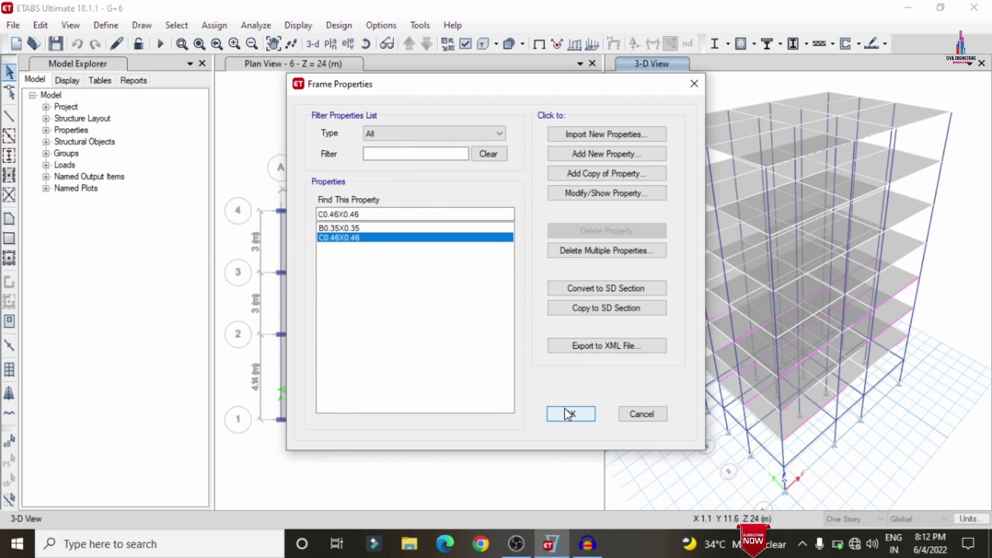
- Re-run the analysis with the enlarged sections, accept IS 456:2000 preferences and start design
click(160, 44)
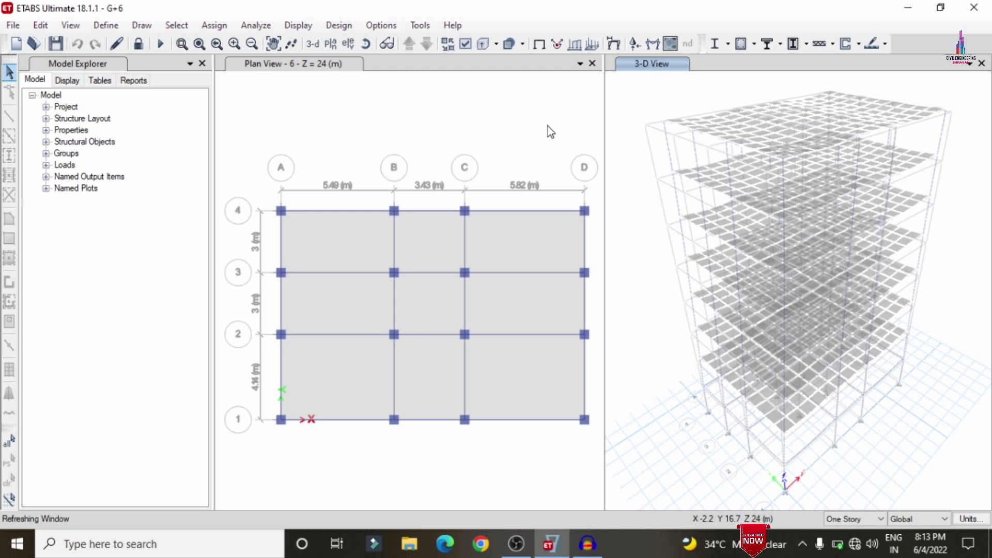
click(339, 26)
mouse_move(377, 64)
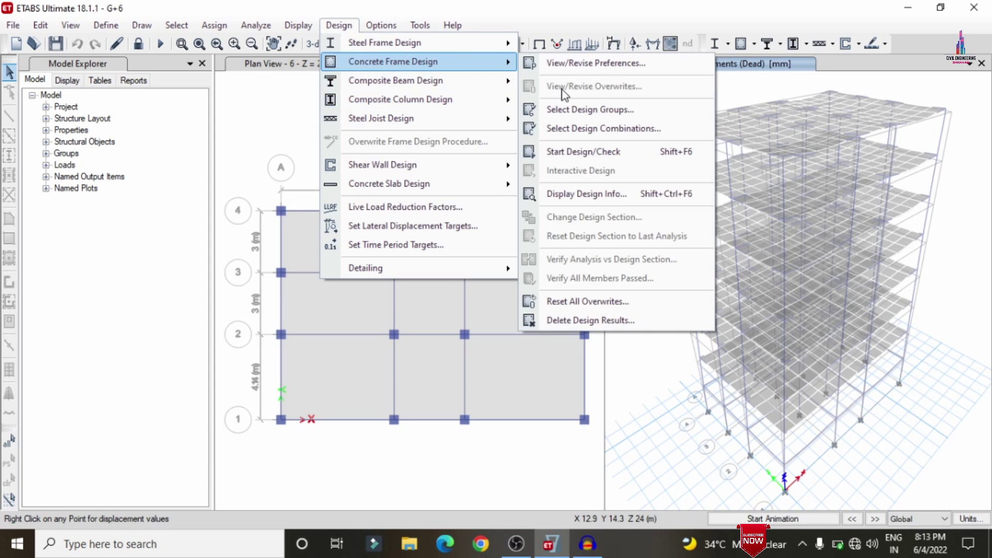
click(568, 65)
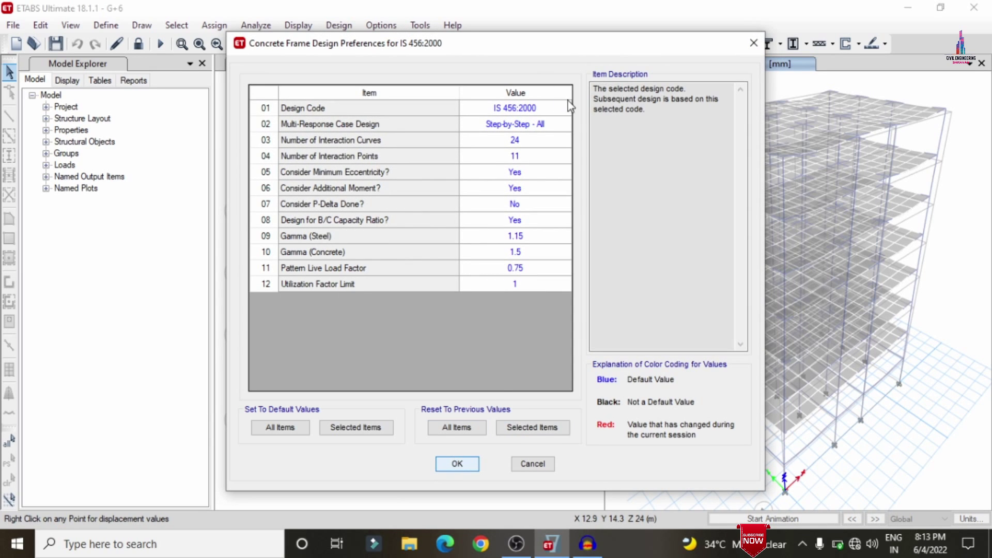
key(Return)
click(339, 25)
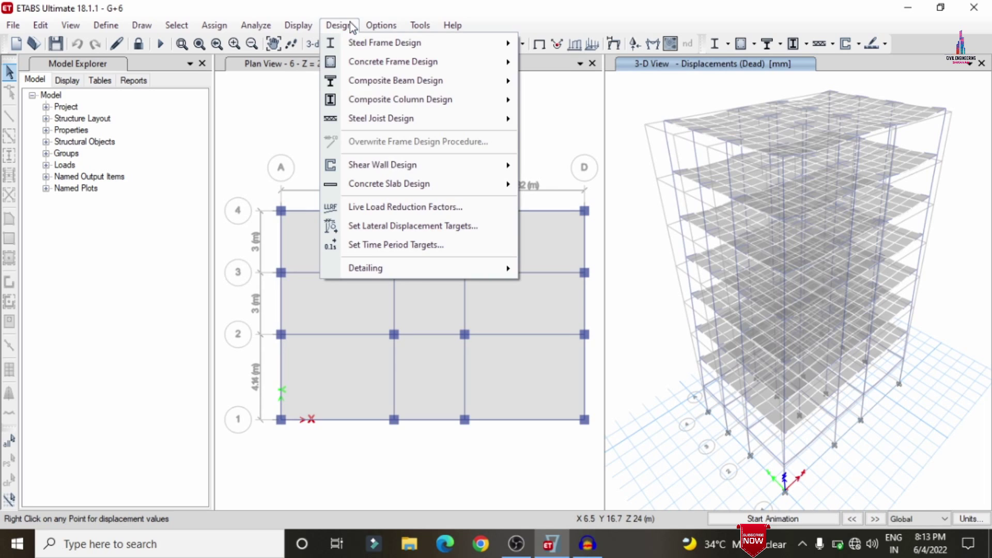
mouse_move(408, 61)
click(571, 151)
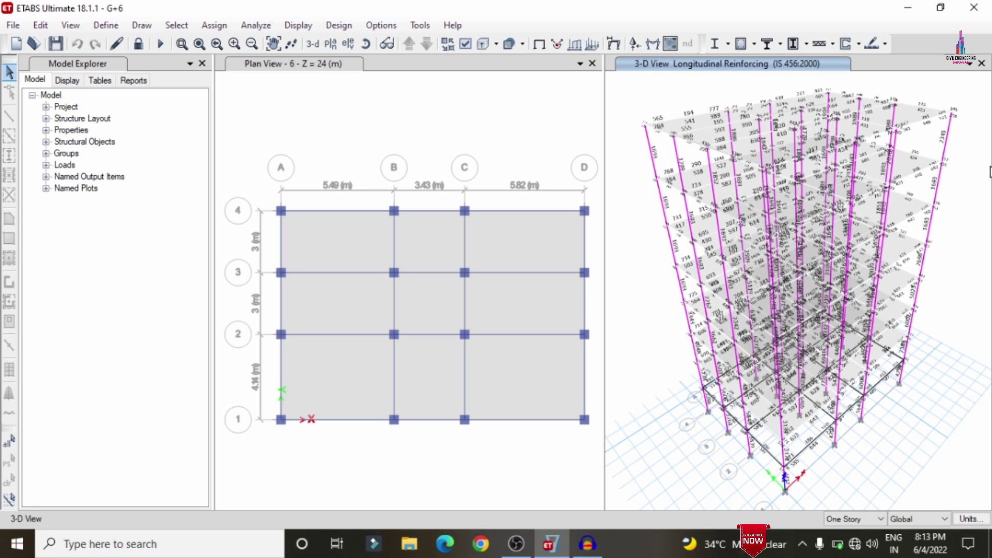
- Review the concrete slab design preferences and leave them unchanged
click(884, 45)
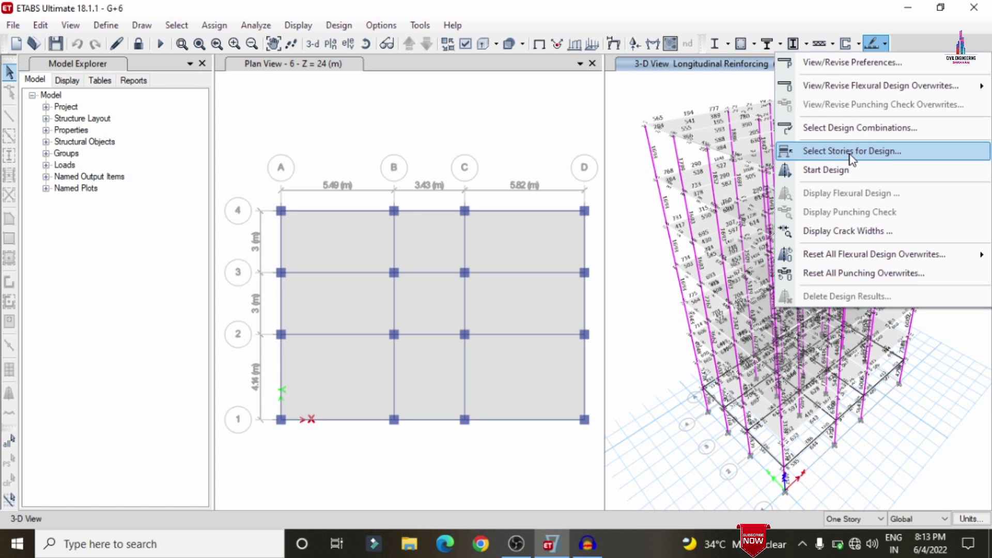
click(866, 63)
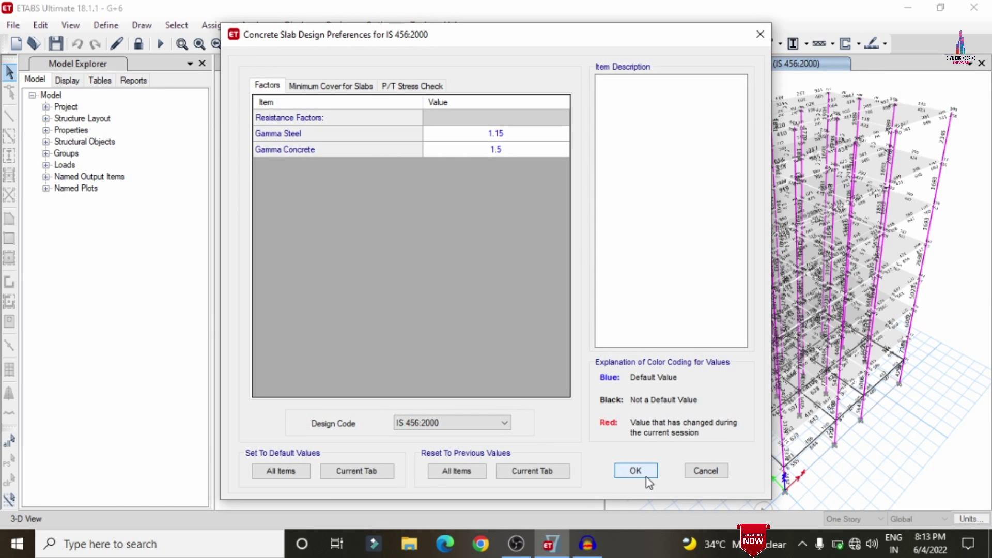
key(Return)
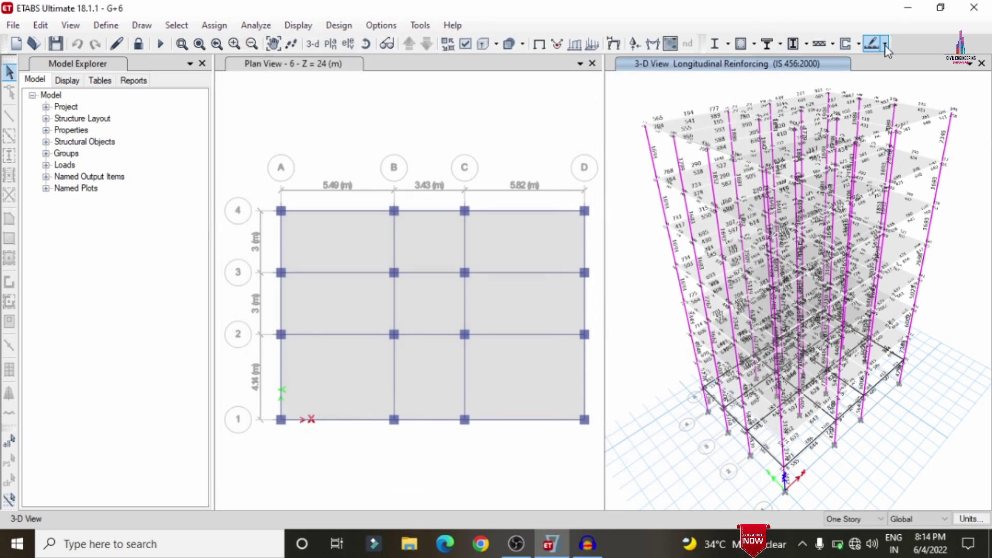
- Keep all stories Base to 6 selected for slab design and run the slab strip design
click(882, 45)
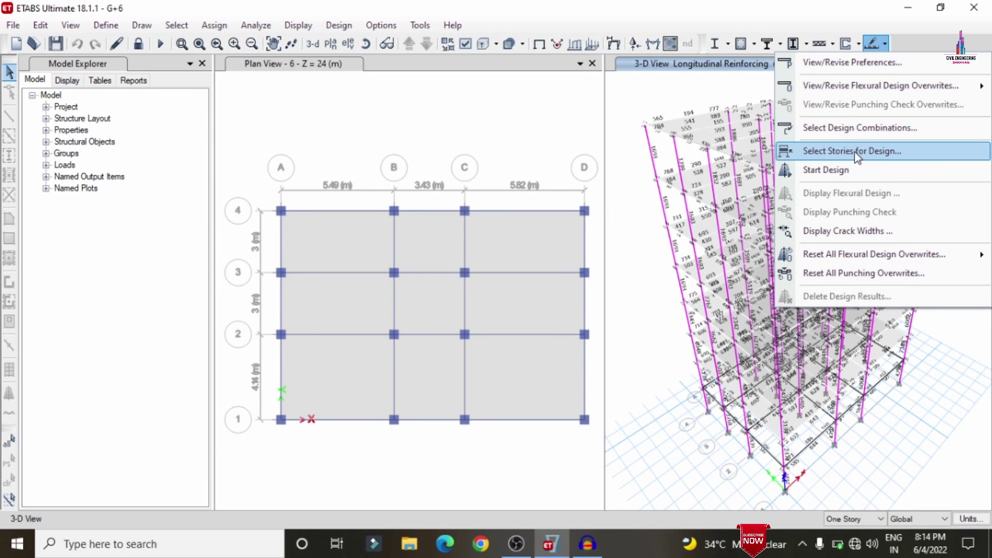
click(878, 151)
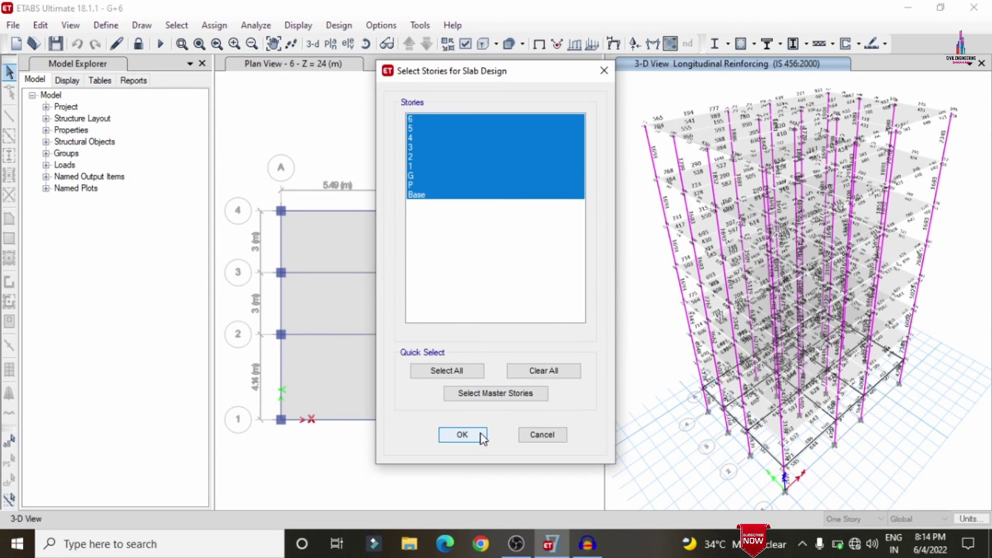
click(463, 435)
click(884, 45)
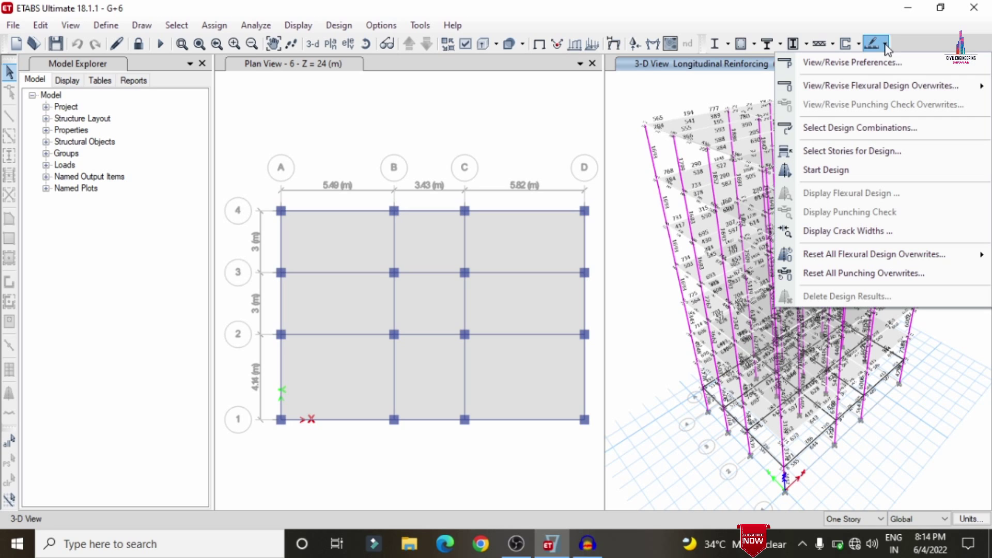
click(853, 170)
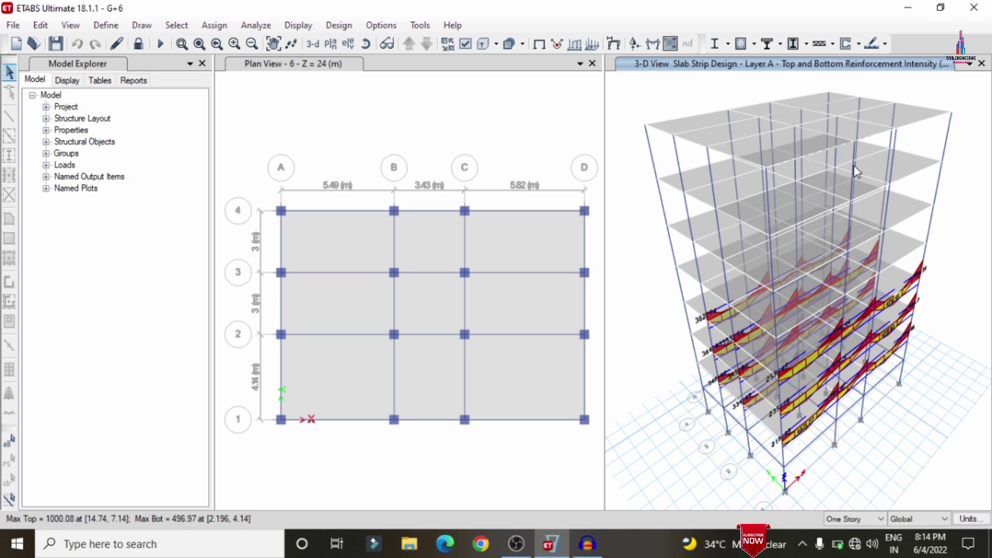
- Save the model with its slab strip reinforcement results and close ETABS
key(ctrl+s)
click(976, 7)
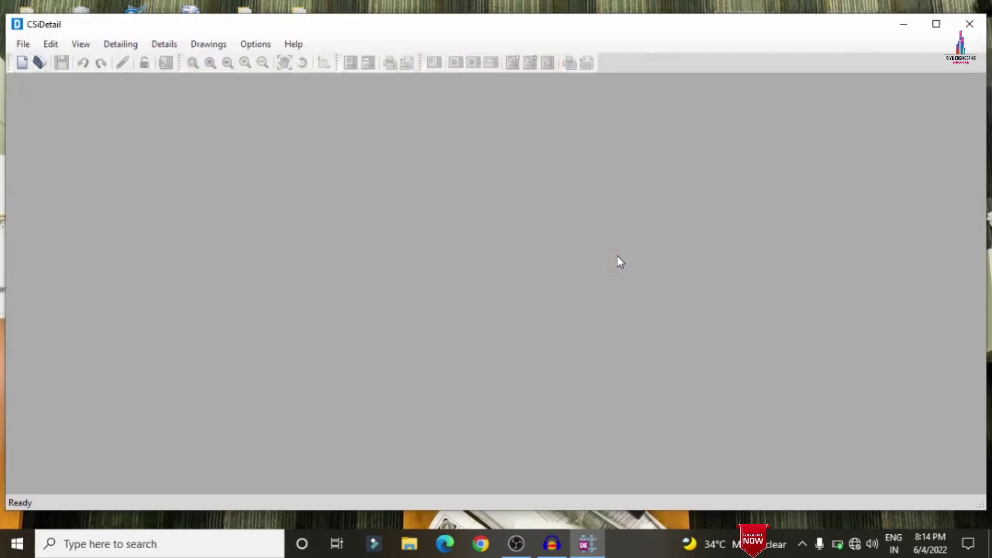
- Create a new detailing job from the G+6 model and dismiss the 16 extraction warnings
click(935, 24)
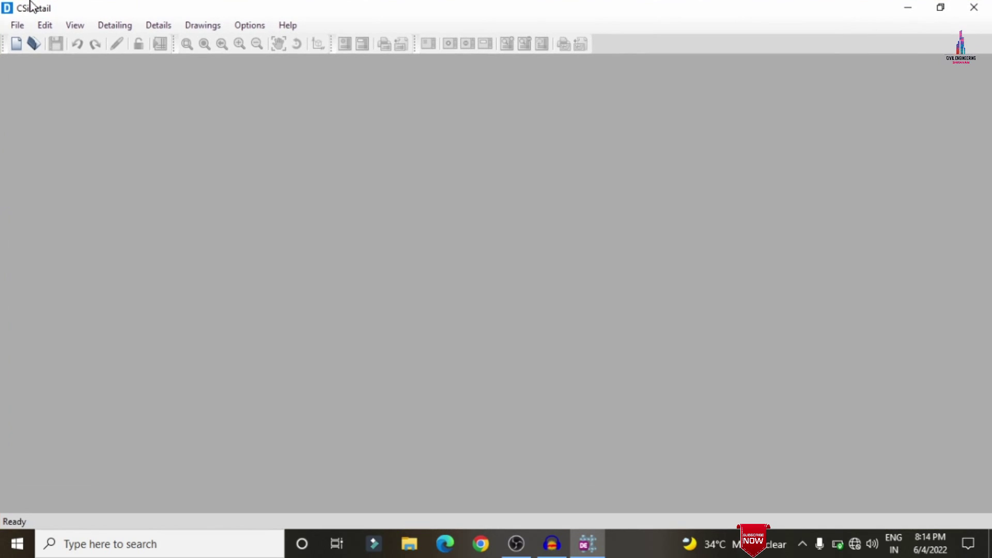
click(18, 25)
click(54, 48)
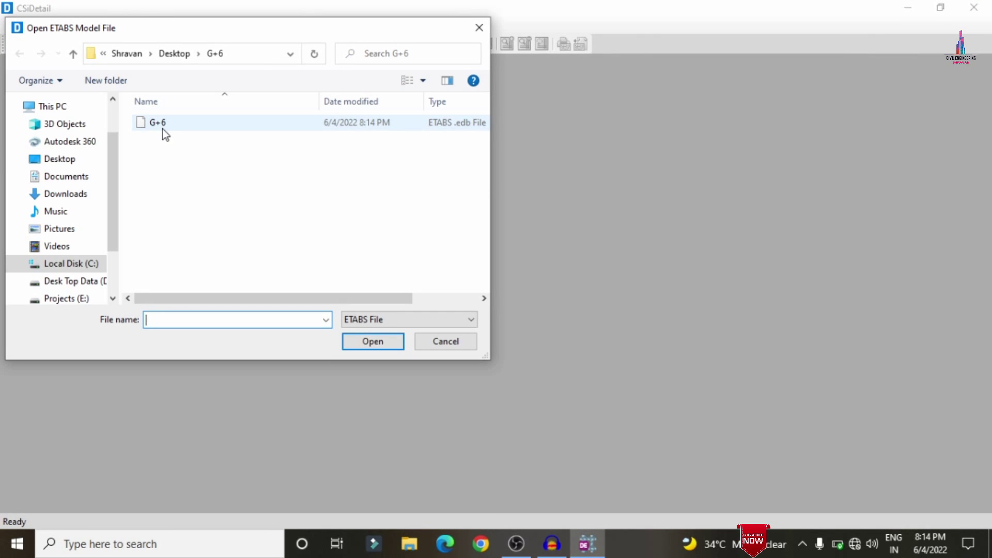
double_click(166, 125)
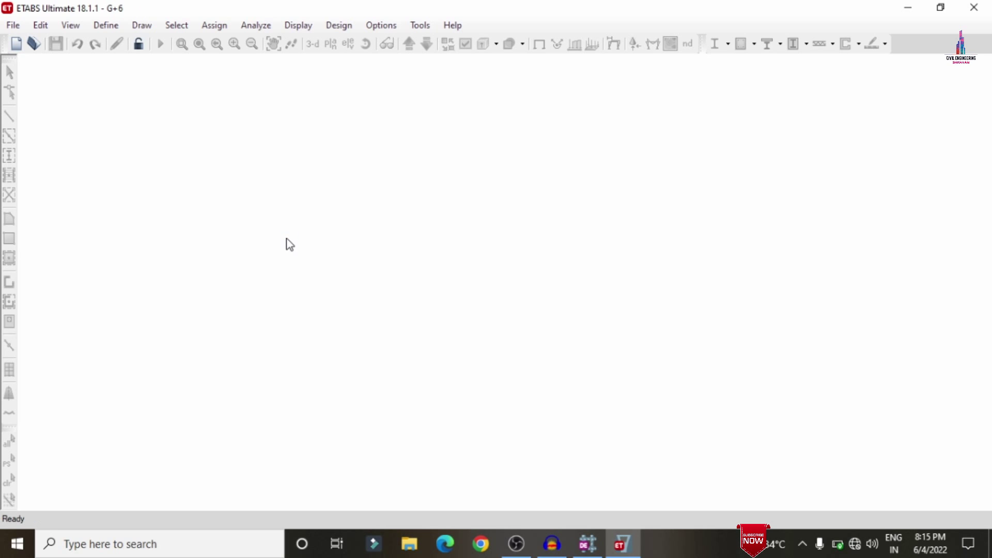
mouse_move(588, 543)
click(516, 483)
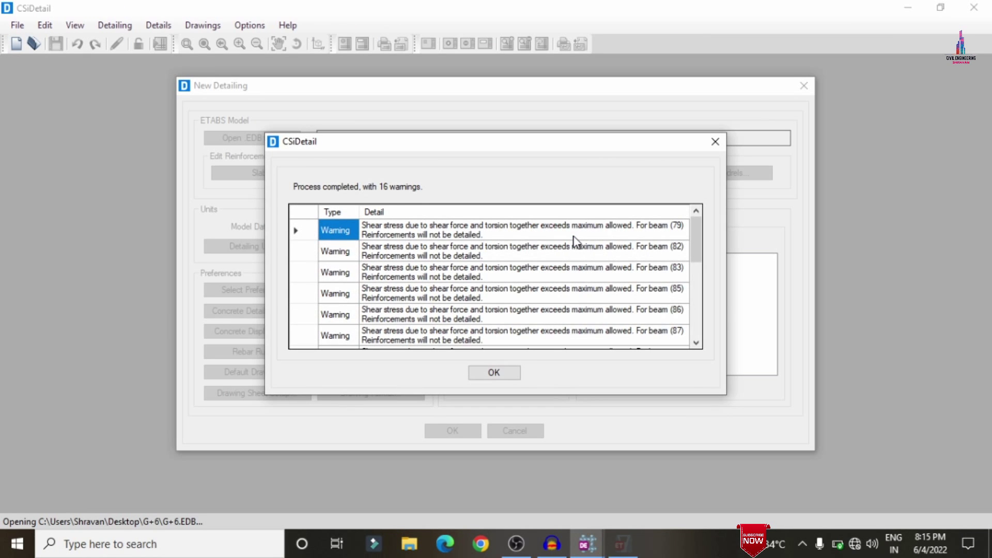
scroll(638, 239, down, 3)
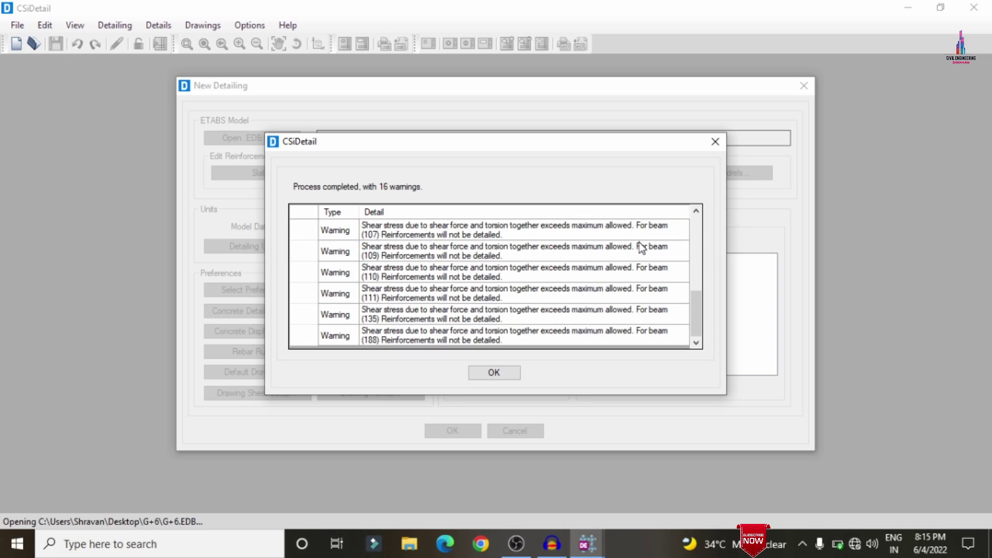
click(505, 372)
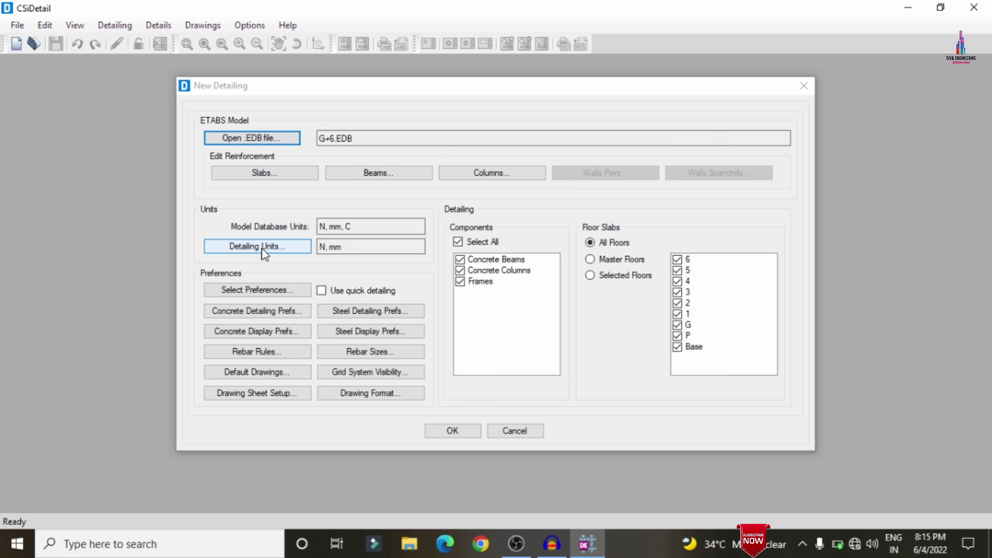
- Set detailing units to Kilonewton force, Ton rebar weight and the SI (25) rebar set
click(265, 247)
click(412, 297)
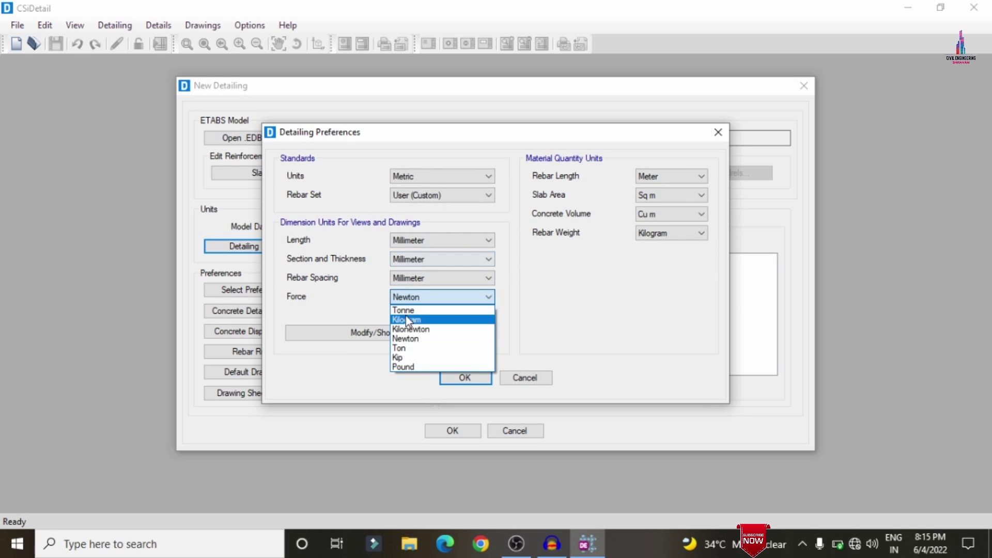
click(406, 329)
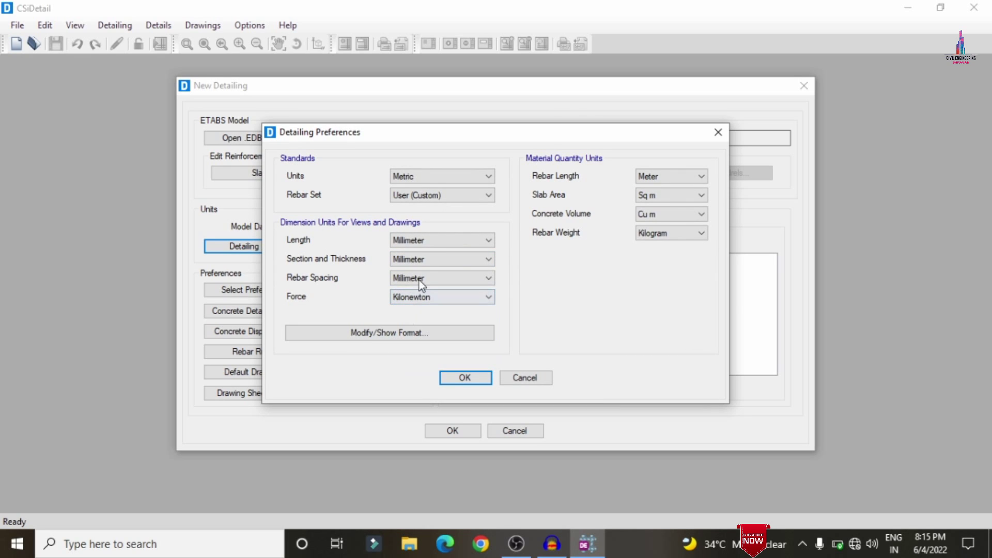
click(671, 232)
click(651, 264)
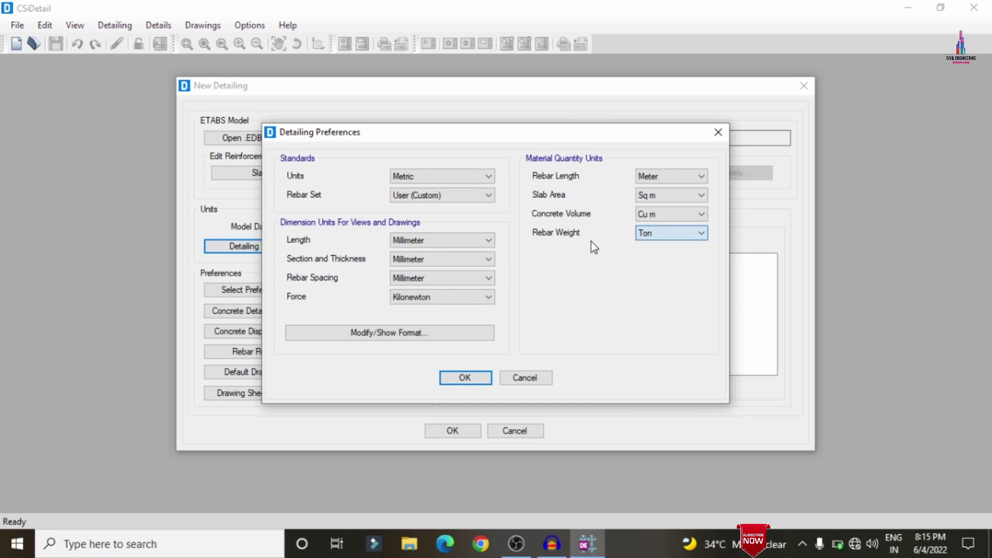
click(457, 195)
click(402, 232)
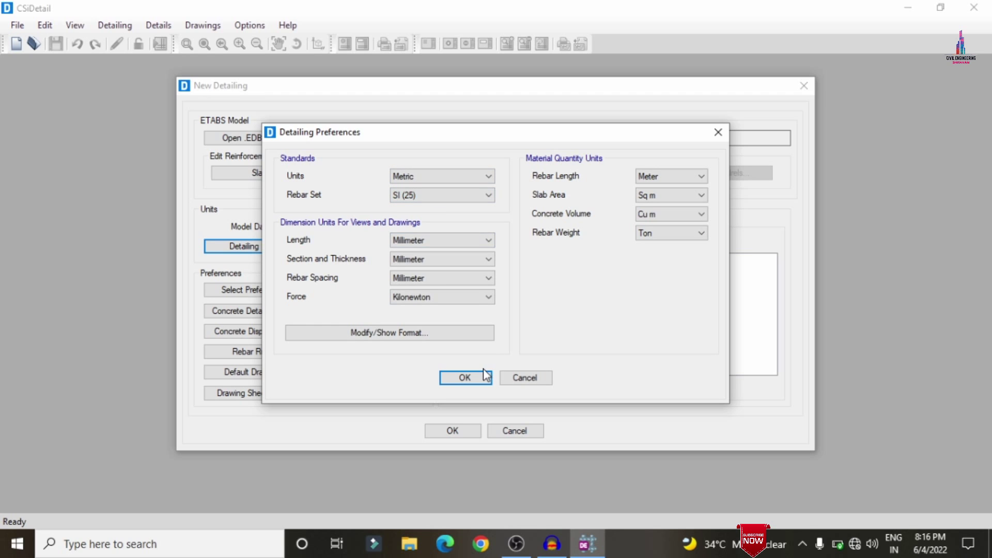
click(464, 377)
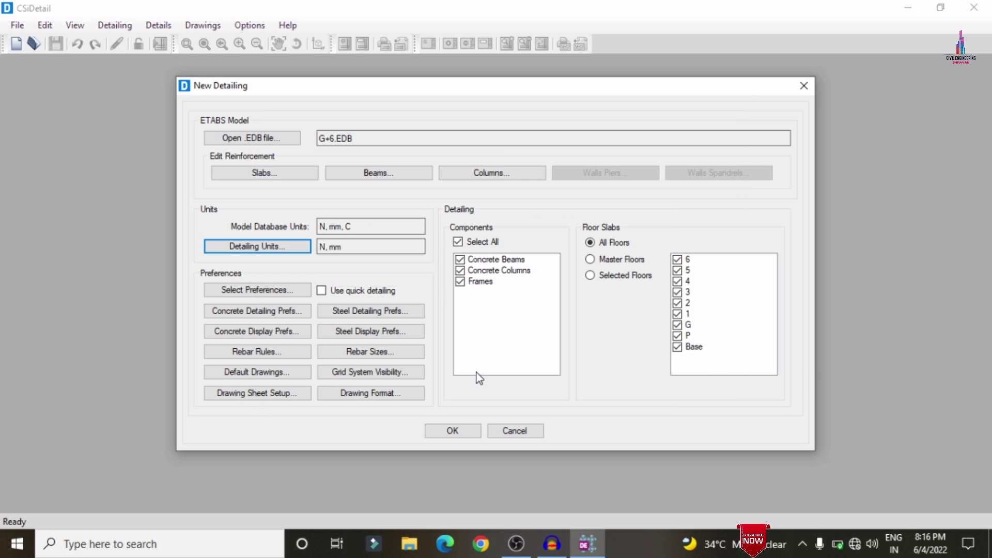
- Use standard detailing preferences with IS 456:2000 as the design standard
click(243, 293)
click(374, 277)
click(573, 278)
click(552, 297)
click(464, 315)
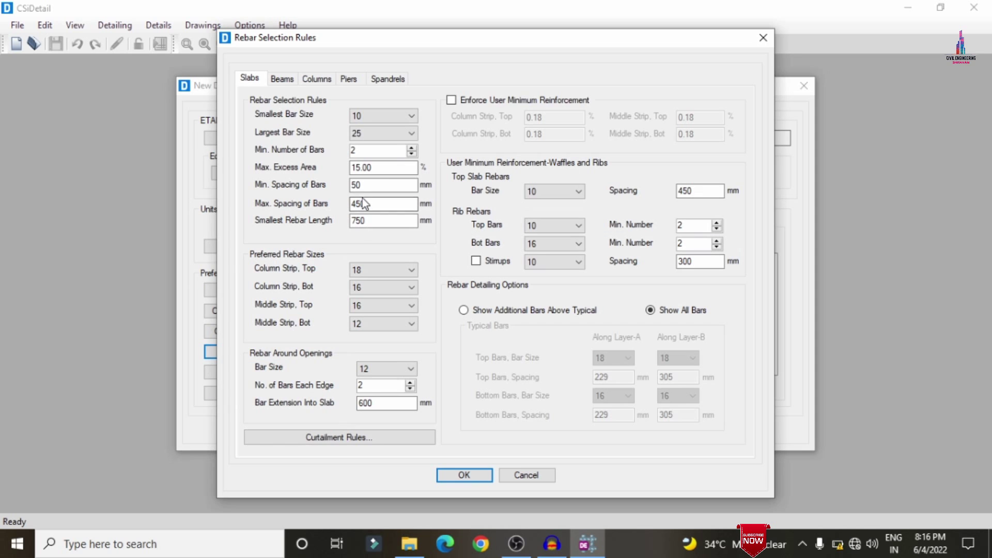
- Set slab minimum bar spacing to 120 and beam minimum stirrup spacing to 120, 12, 12 for Zones A–C
double_click(362, 184)
text(120)
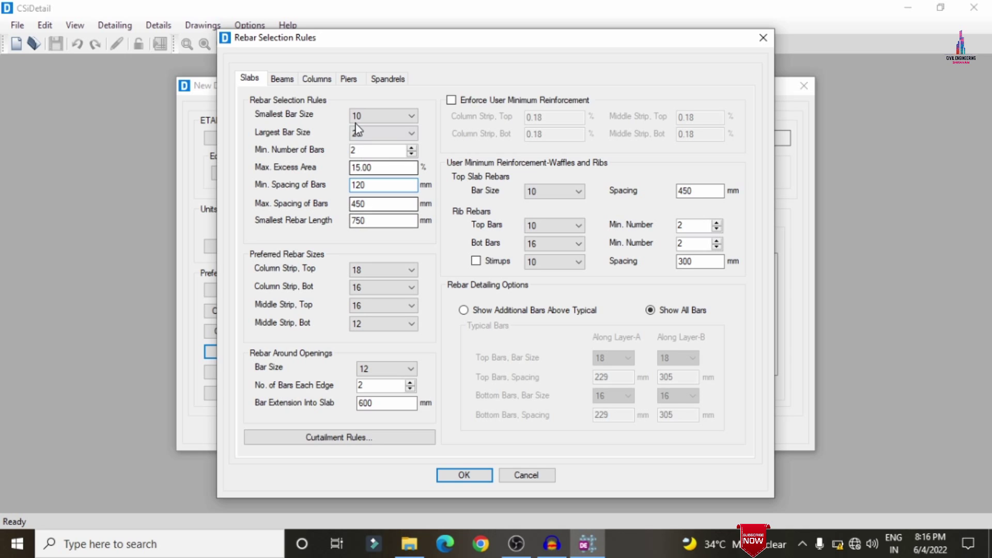
click(282, 79)
click(660, 273)
click(667, 274)
text(120)
click(697, 272)
click(698, 271)
text(12)
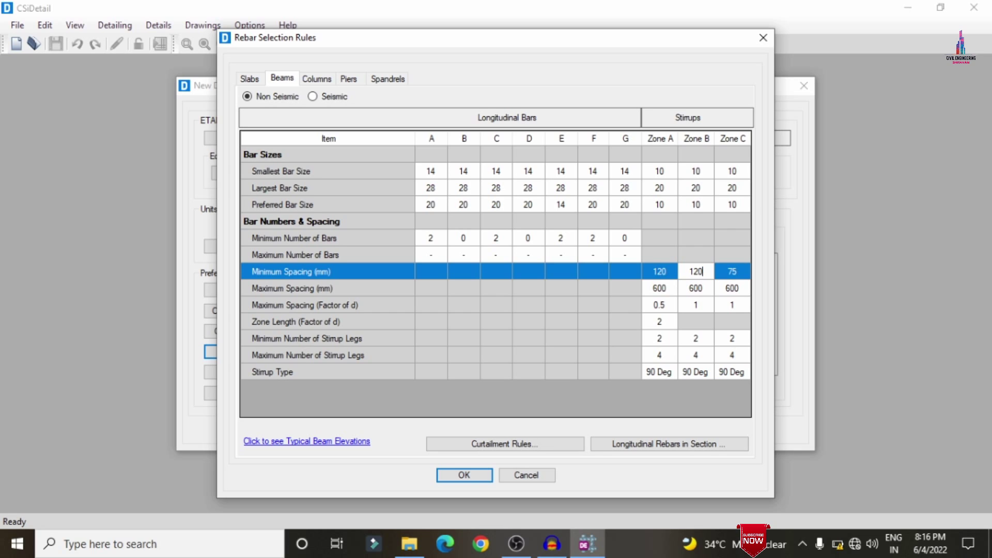
click(724, 271)
click(724, 271)
text(120)
click(666, 291)
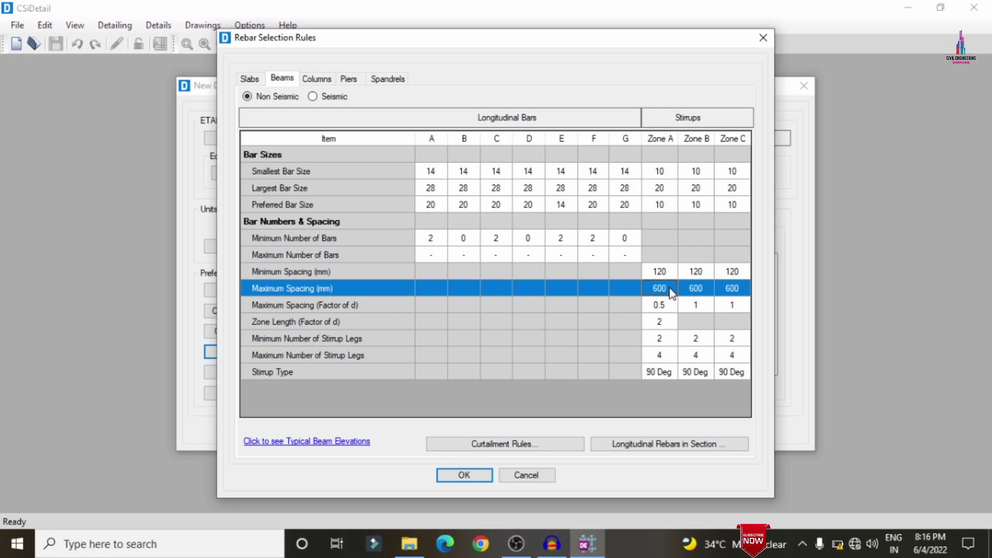
- Set the beam maximum stirrup spacing to 450 mm
click(672, 288)
text(450)
click(692, 290)
click(693, 289)
text(450)
click(725, 295)
click(726, 296)
text(450)
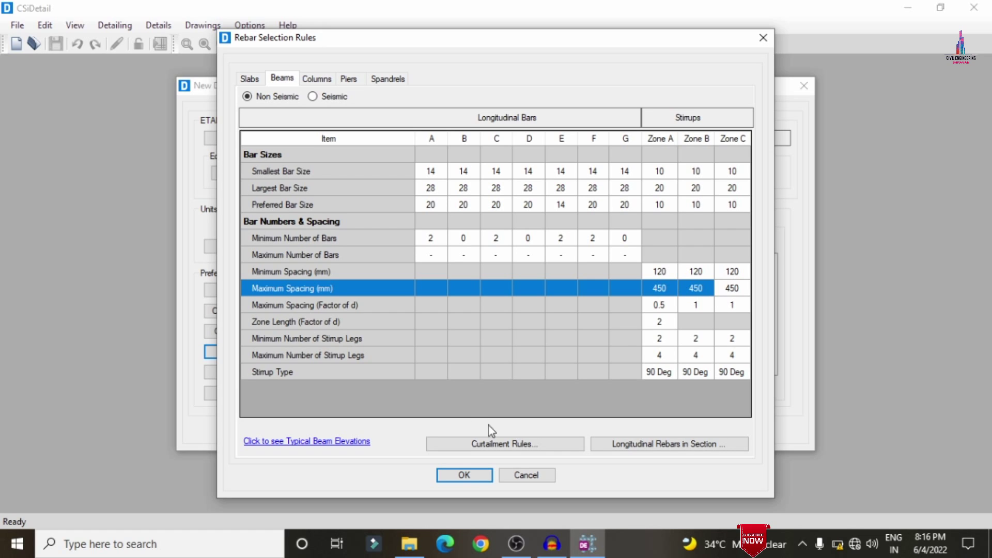
- Set column Zone A tie spacing to 120 mm minimum and 450 mm maximum, then start detailing
click(316, 78)
click(711, 293)
click(712, 292)
text(12)
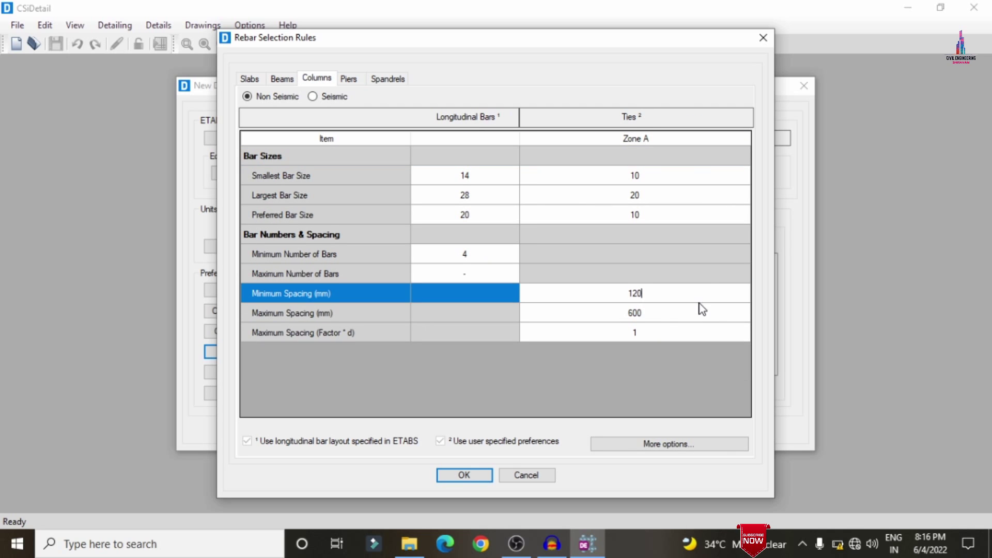
text(0)
click(682, 312)
click(681, 312)
text(45)
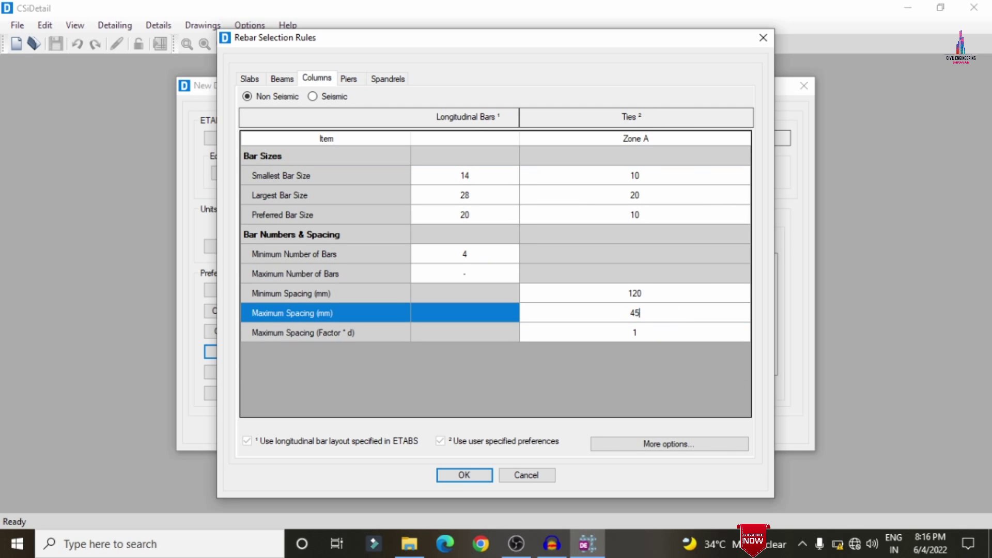
text(0)
click(462, 475)
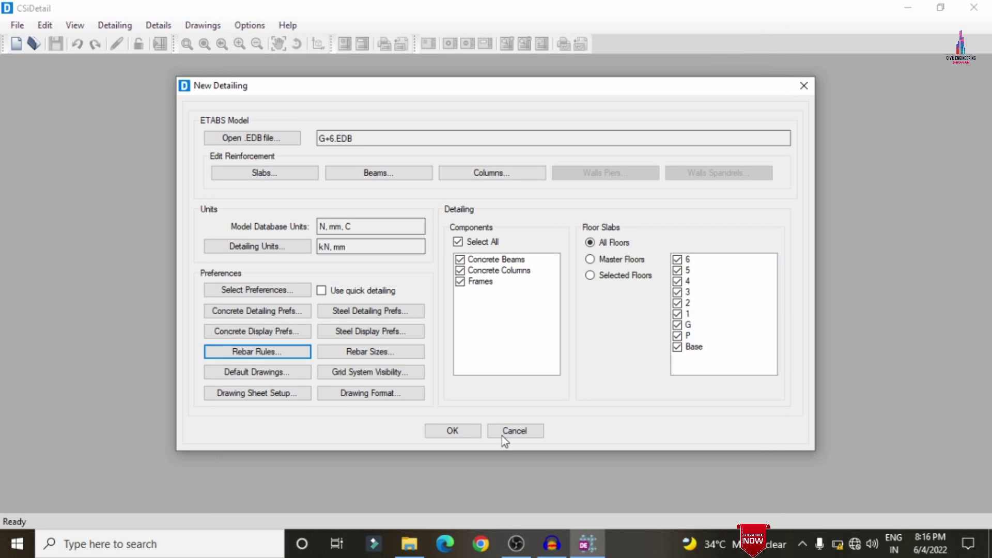
click(453, 431)
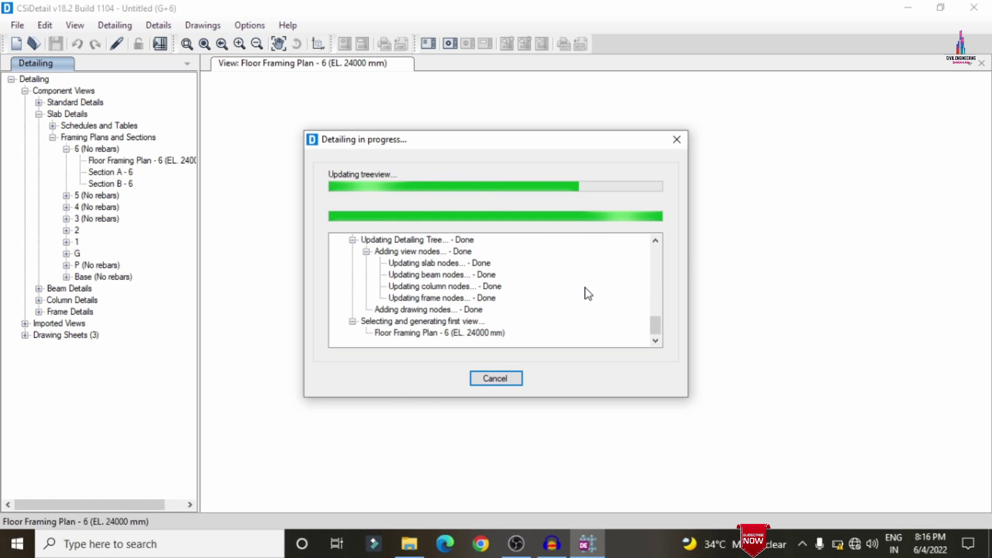
- View floor 2's framing, rebar, top and bottom rebar plans and its 3D slab rebar cage
click(66, 229)
click(145, 241)
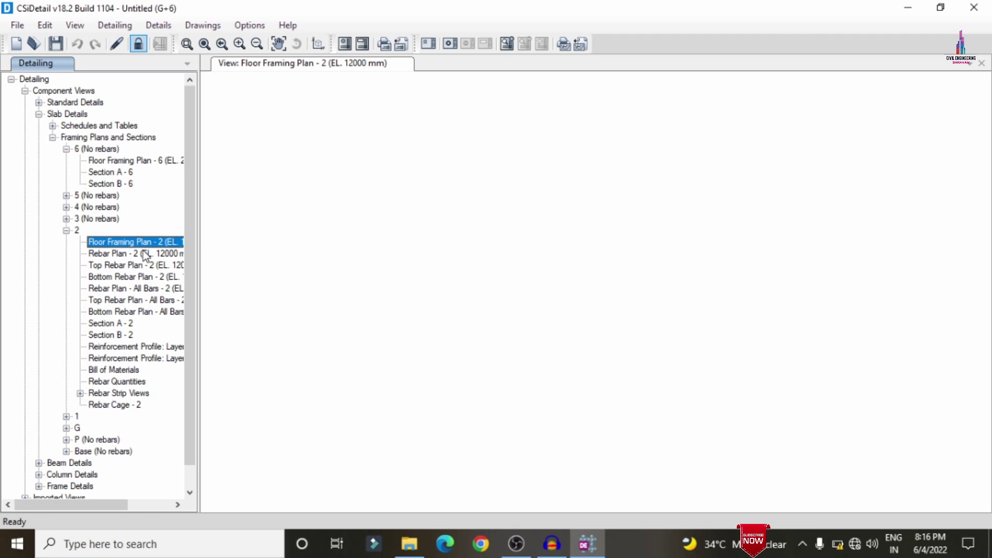
click(129, 253)
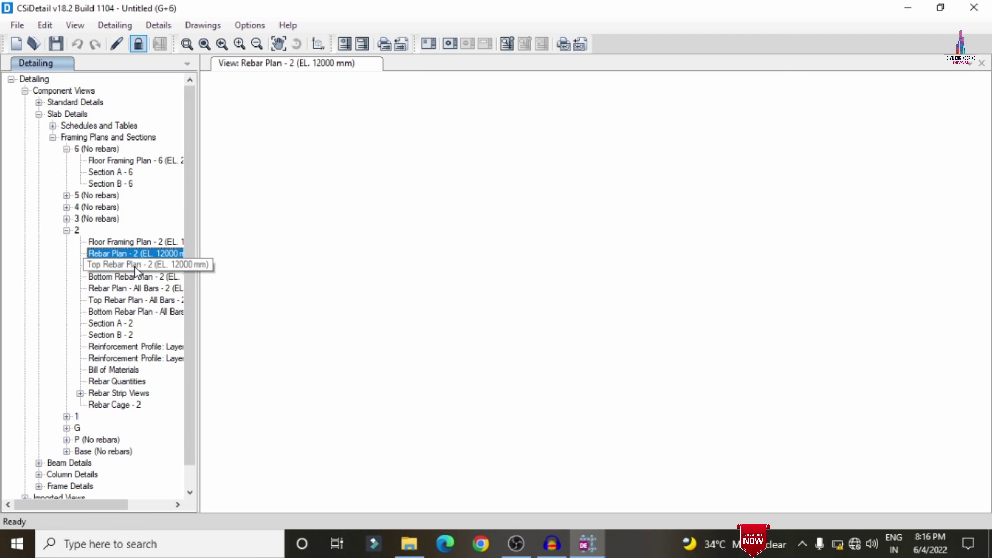
click(133, 265)
click(138, 276)
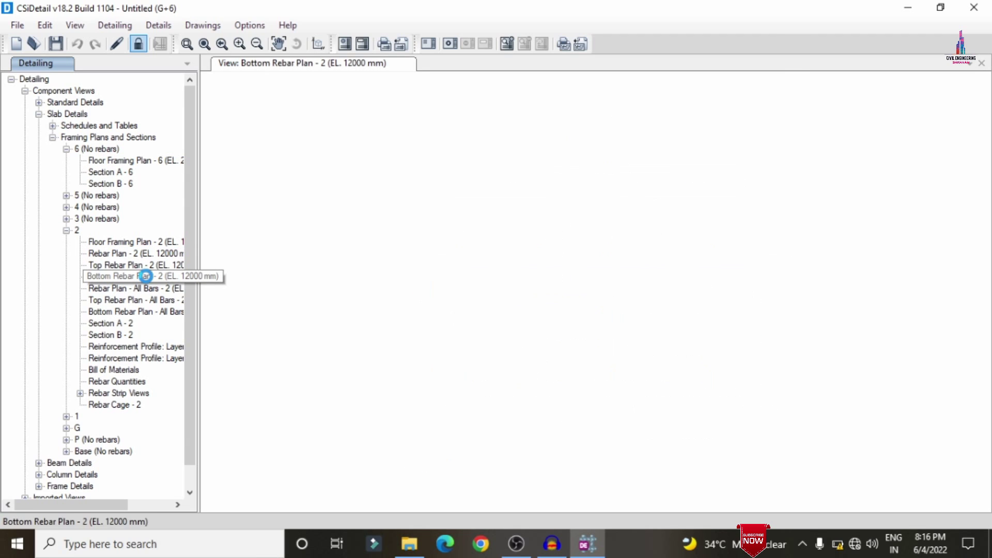
click(114, 404)
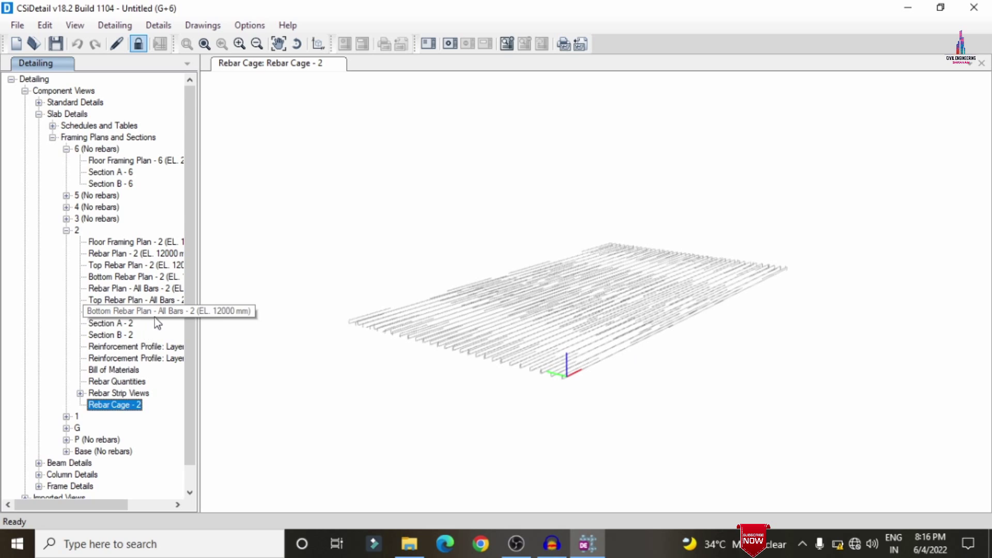
- Open Section A of beam 8CB1 on floor 6 from the beam details
scroll(87, 374, down, 1)
click(39, 440)
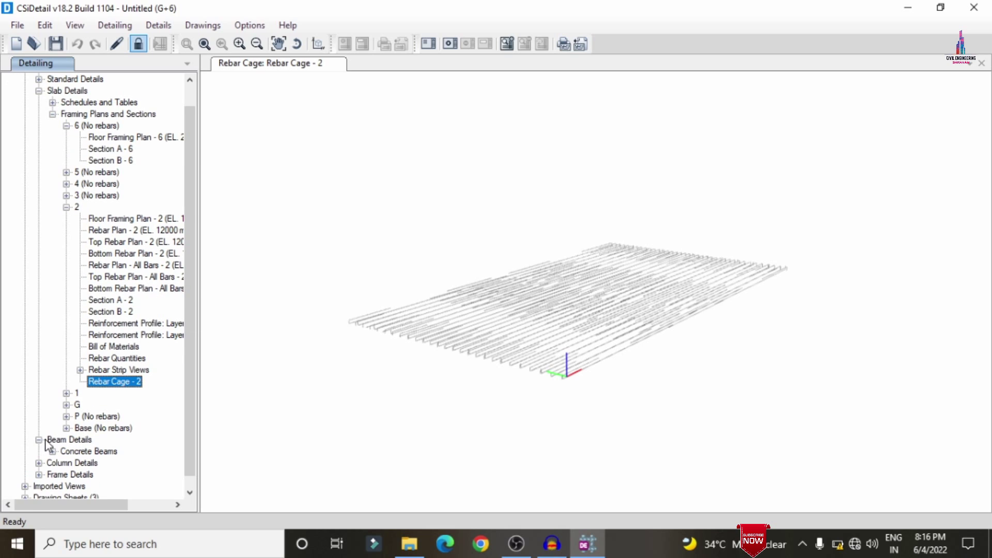
click(53, 451)
click(66, 486)
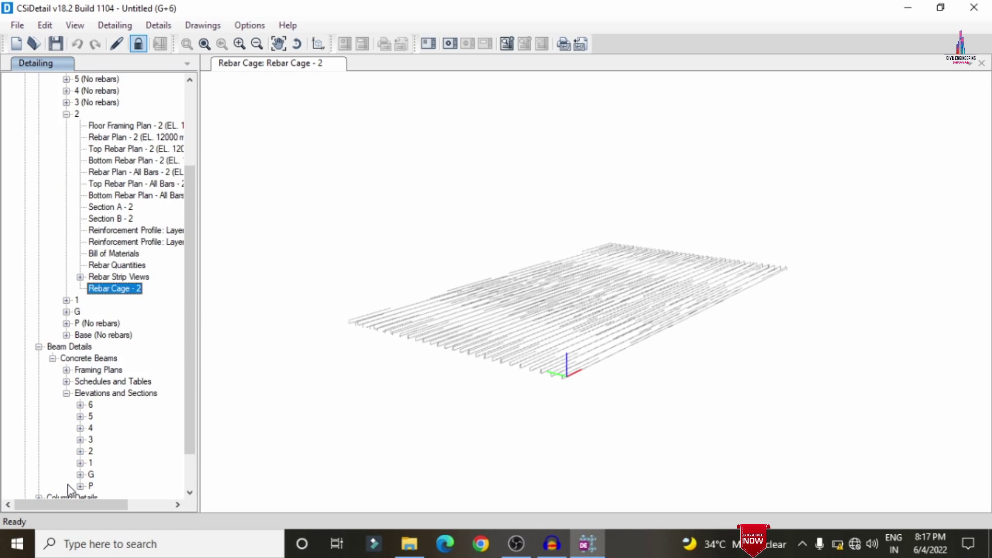
click(80, 358)
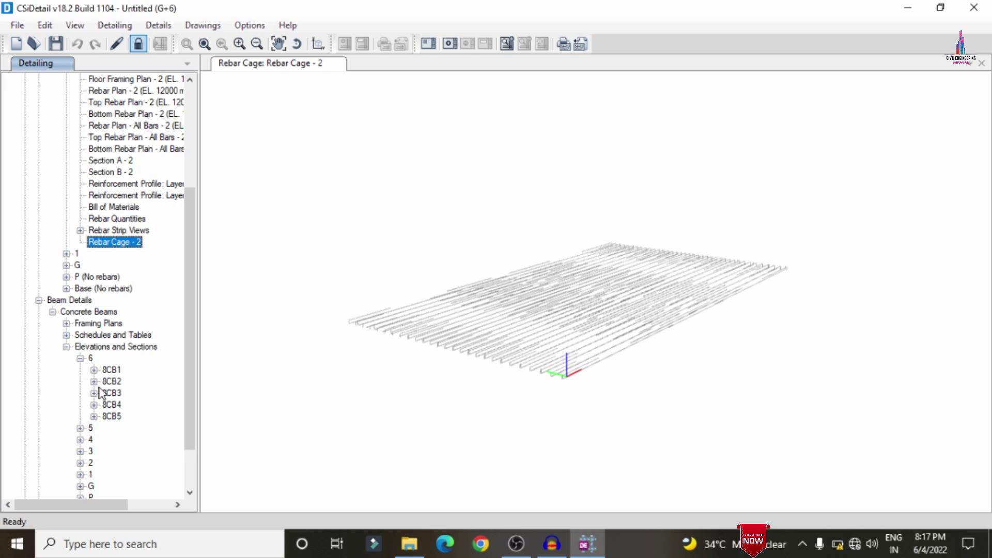
click(94, 370)
double_click(137, 392)
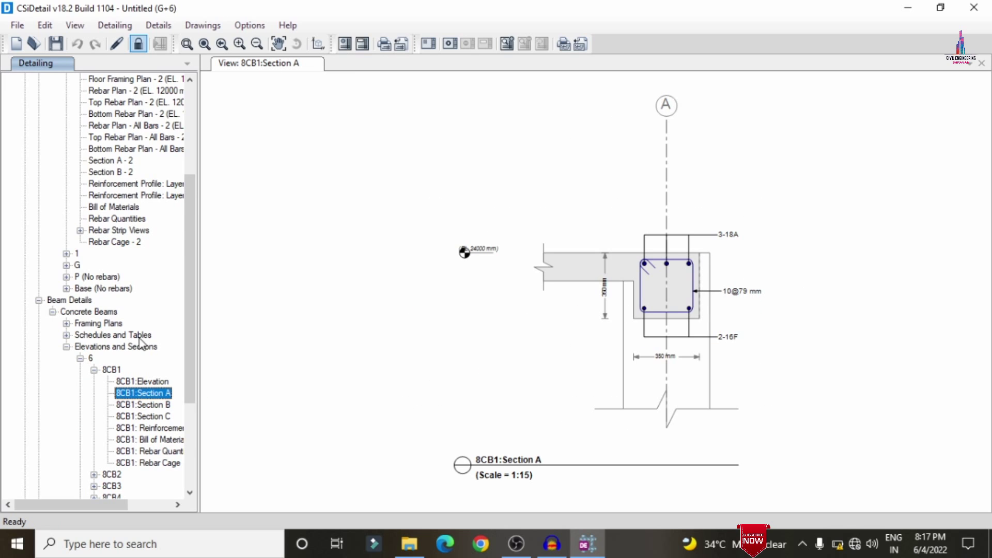
- View beam 8CB1's Sections B and C and its 3D rebar cage
scroll(124, 341, down, 3)
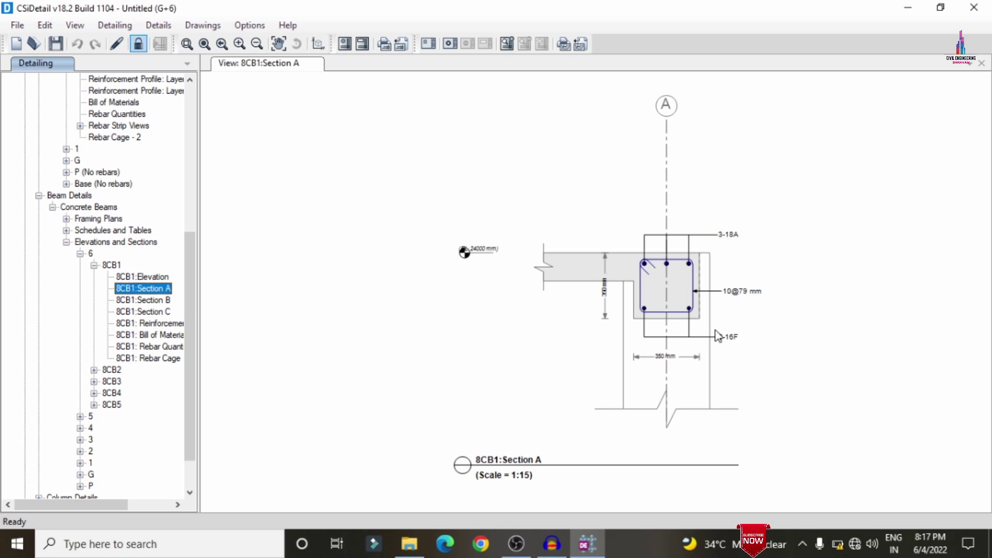
click(154, 301)
click(152, 312)
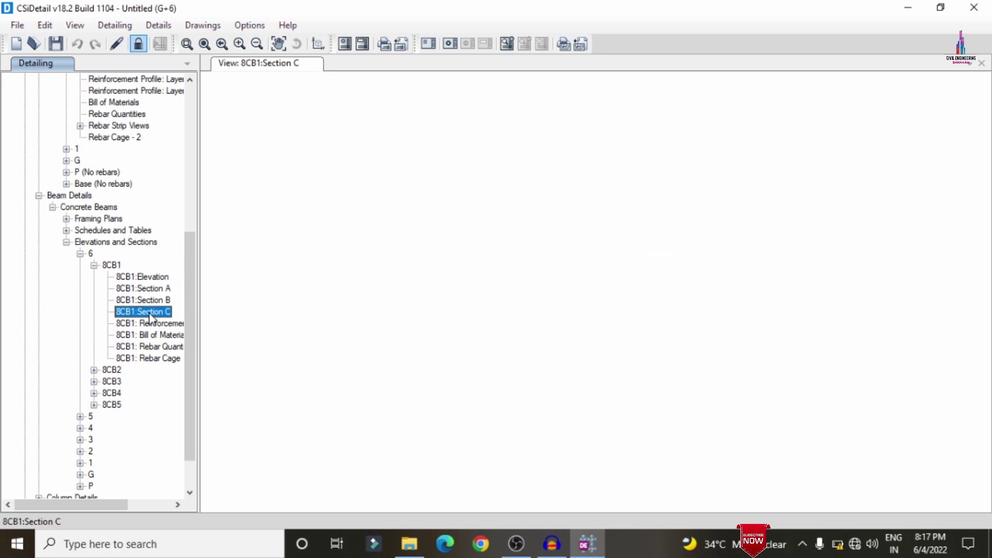
click(148, 358)
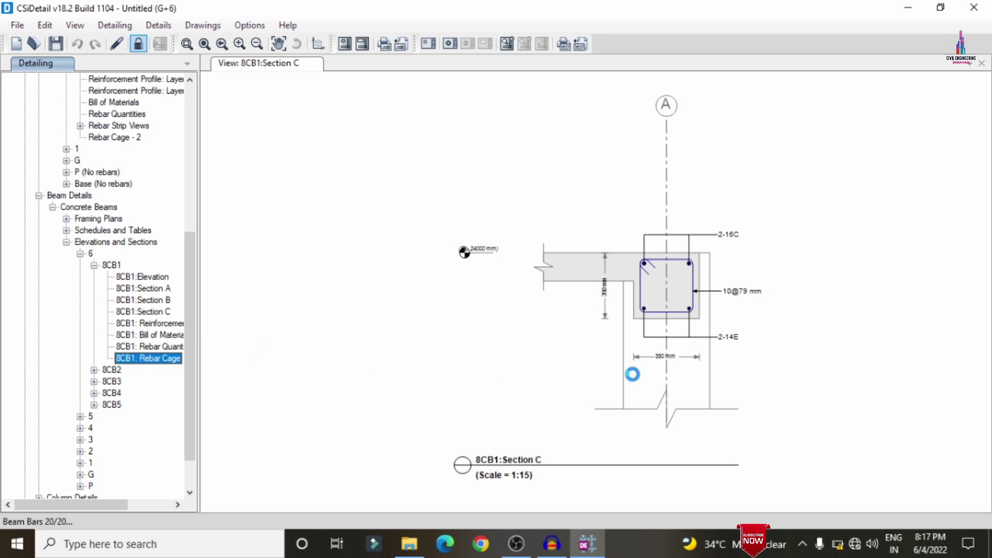
scroll(475, 348, up, 4)
scroll(687, 329, down, 3)
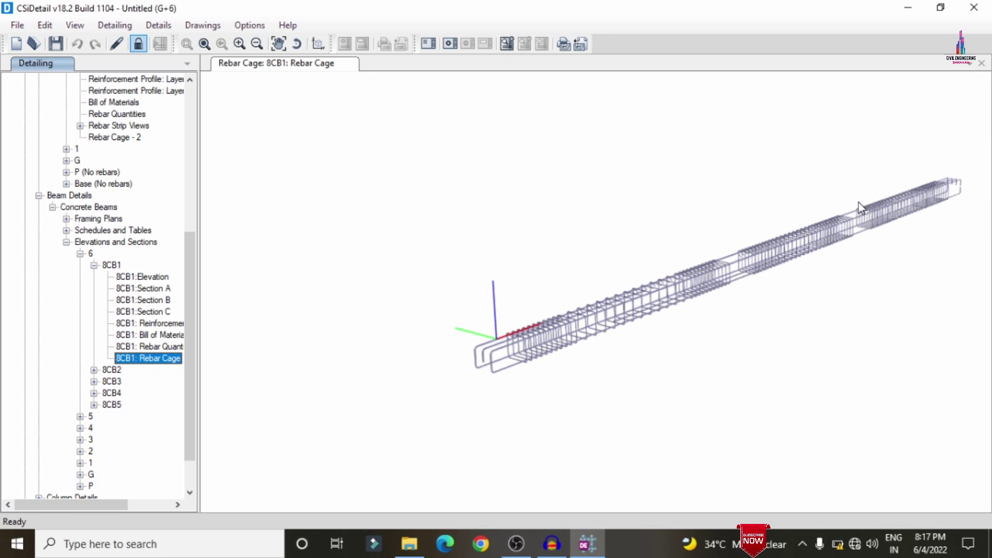
middle_drag(970, 234, 901, 259)
scroll(916, 182, up, 5)
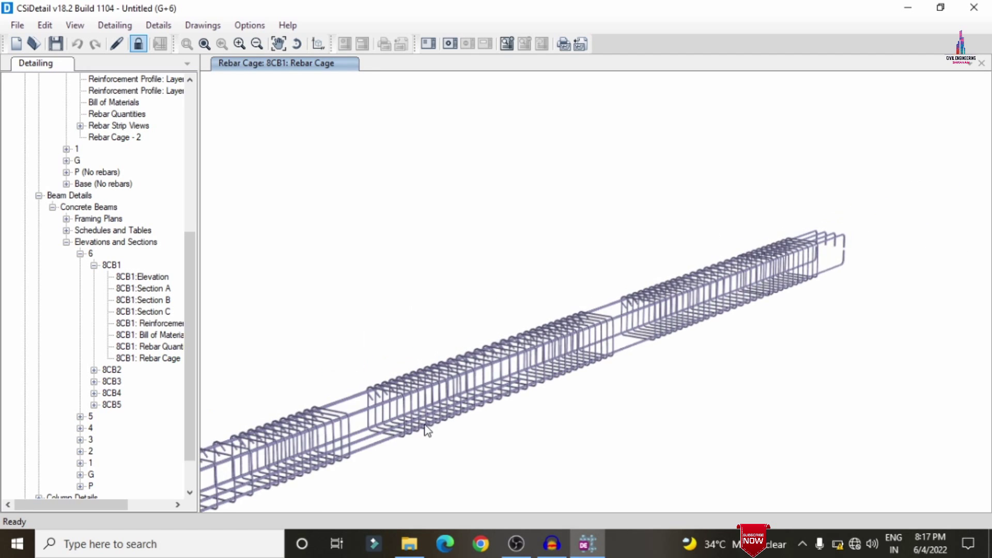
scroll(811, 239, down, 5)
scroll(117, 413, down, 2)
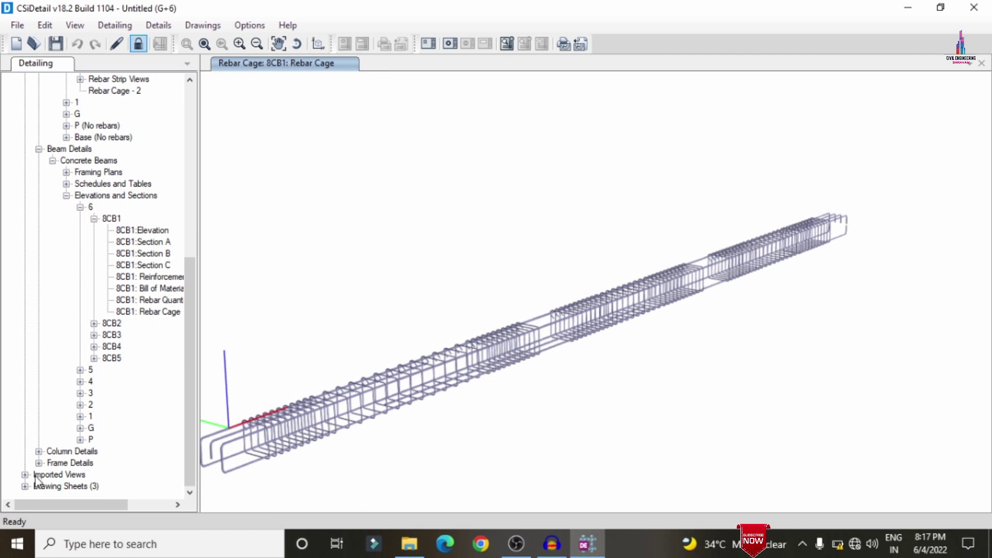
- Show column CC1's Section A from the column details
click(38, 451)
click(52, 463)
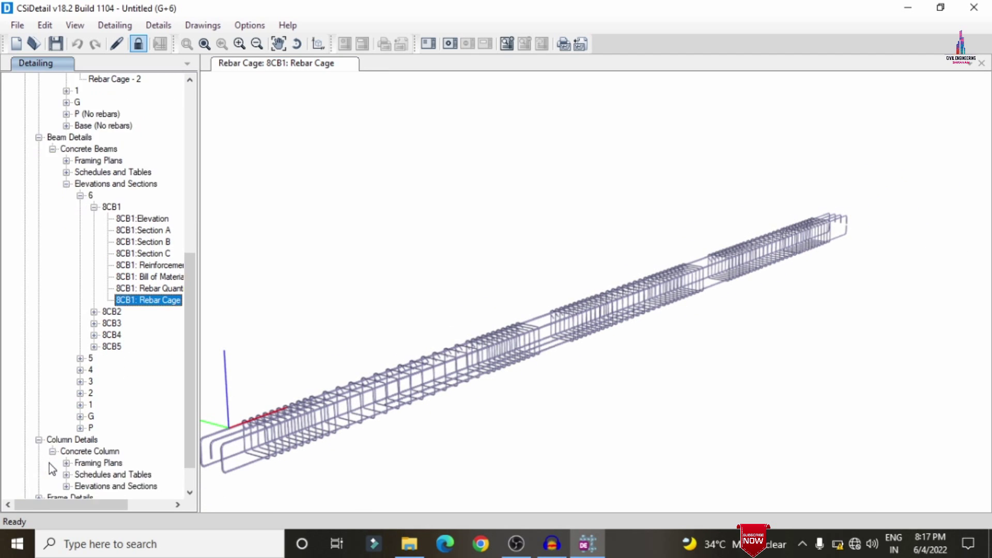
click(65, 485)
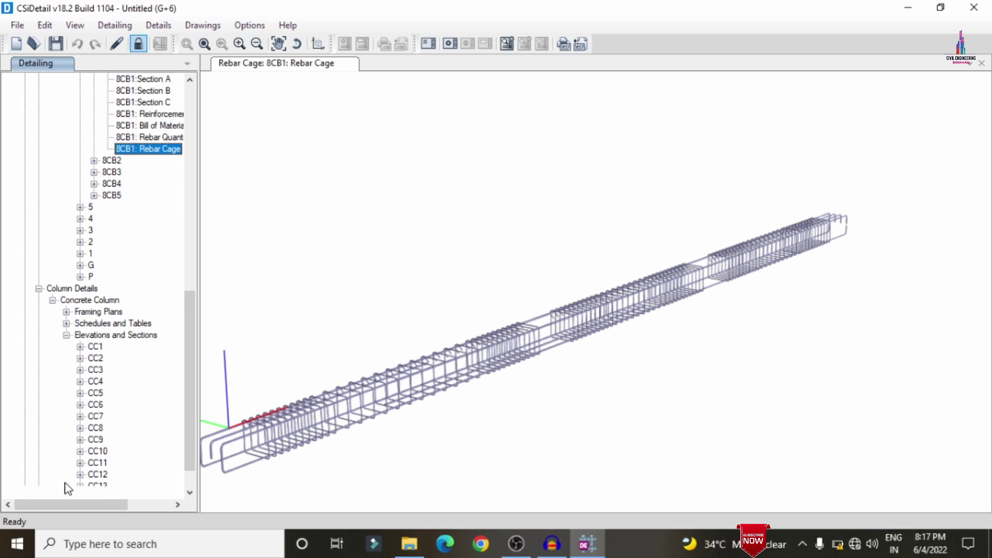
click(82, 346)
click(127, 382)
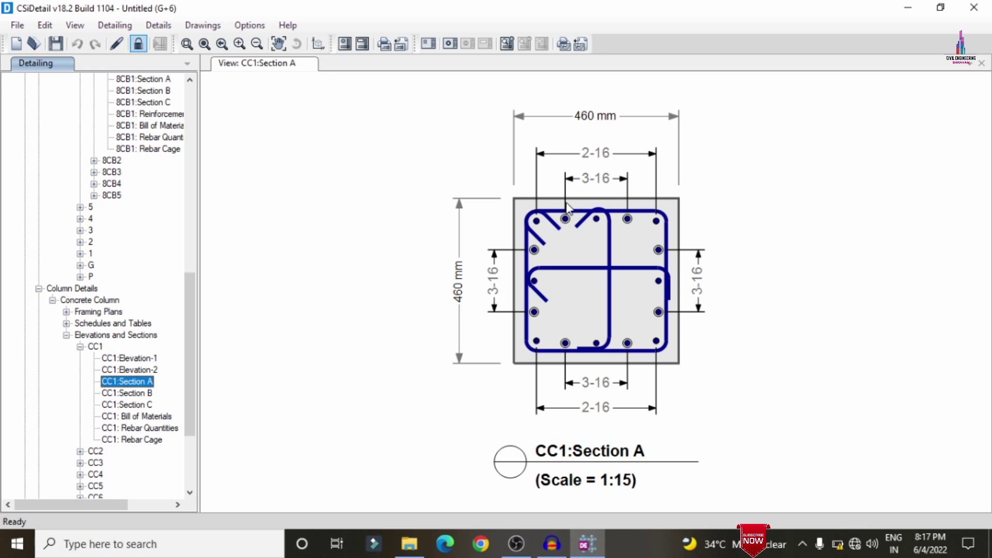
- View column CC1's Sections B and C, then orbit and zoom its 3D rebar cage
click(135, 394)
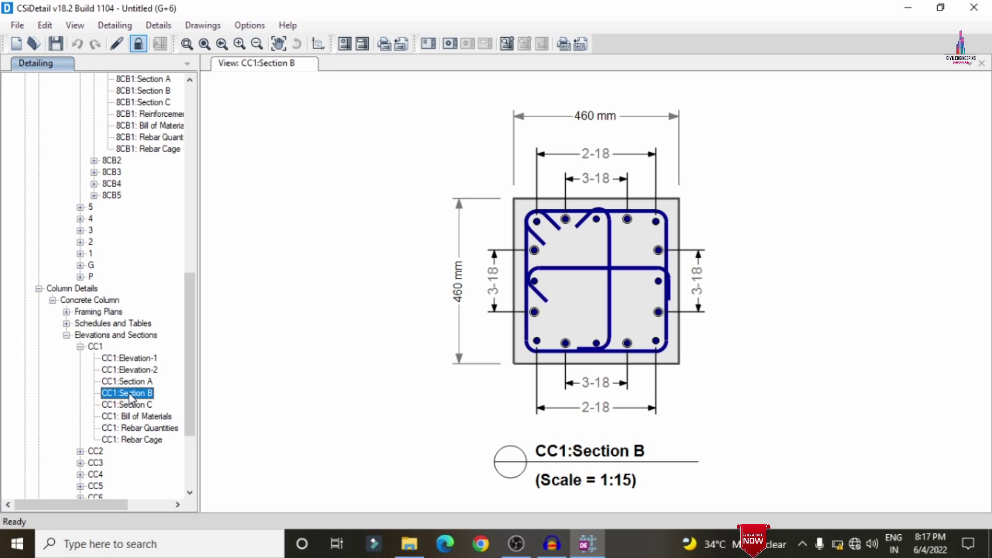
click(136, 405)
click(130, 440)
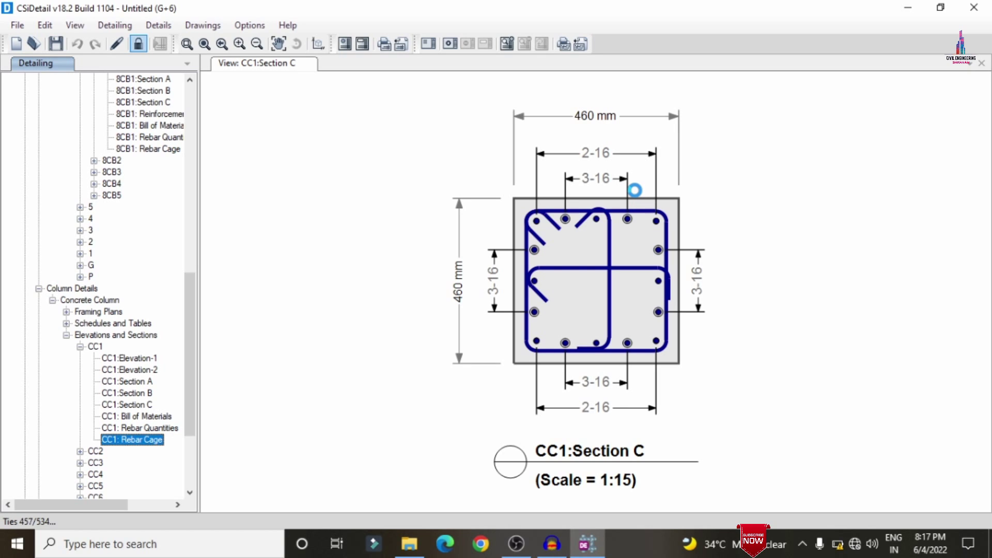
drag(588, 147, 594, 204)
scroll(596, 191, up, 4)
scroll(602, 212, up, 5)
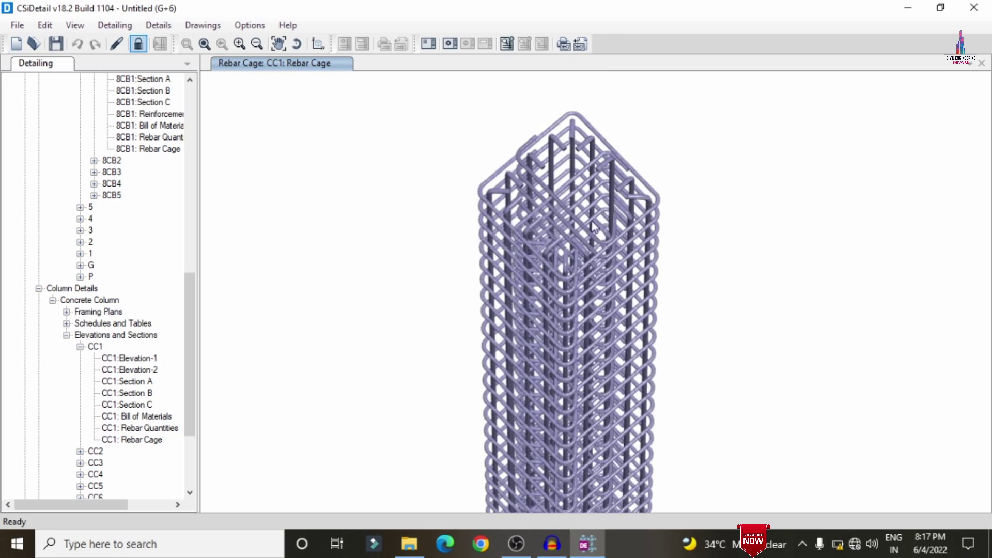
drag(680, 330, 795, 300)
drag(491, 323, 754, 332)
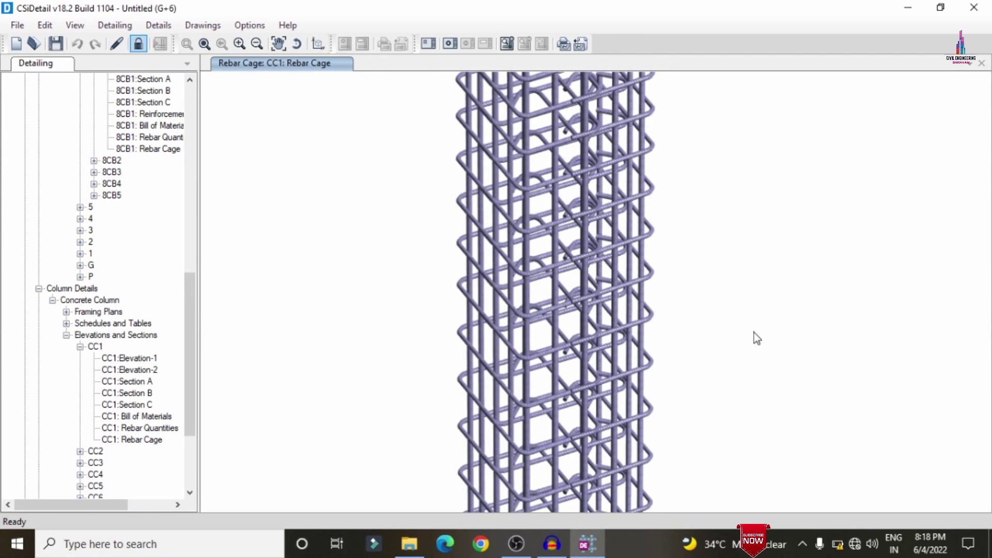